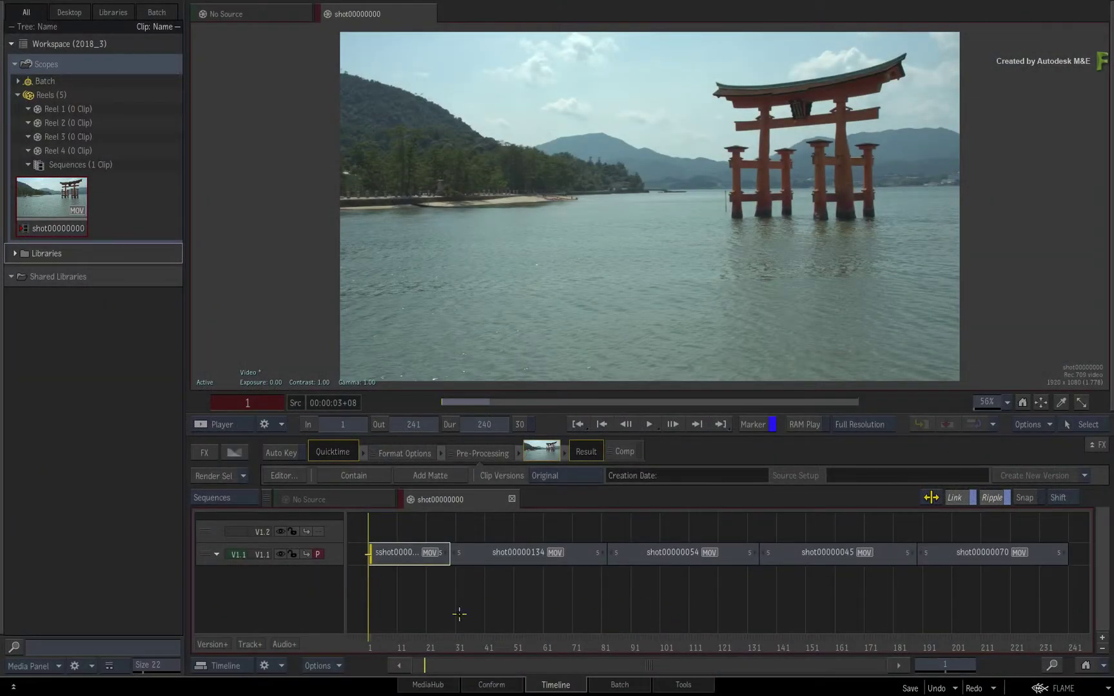
Scrub through the five-shot sequence and briefly check the Batch schematic.
{"action": "mouse_move", "coordinate": [372, 648]}
{"action": "left_mouse_down"}
{"action": "mouse_move", "coordinate": [858, 655]}
{"action": "mouse_move", "coordinate": [592, 661]}
{"action": "left_mouse_up"}
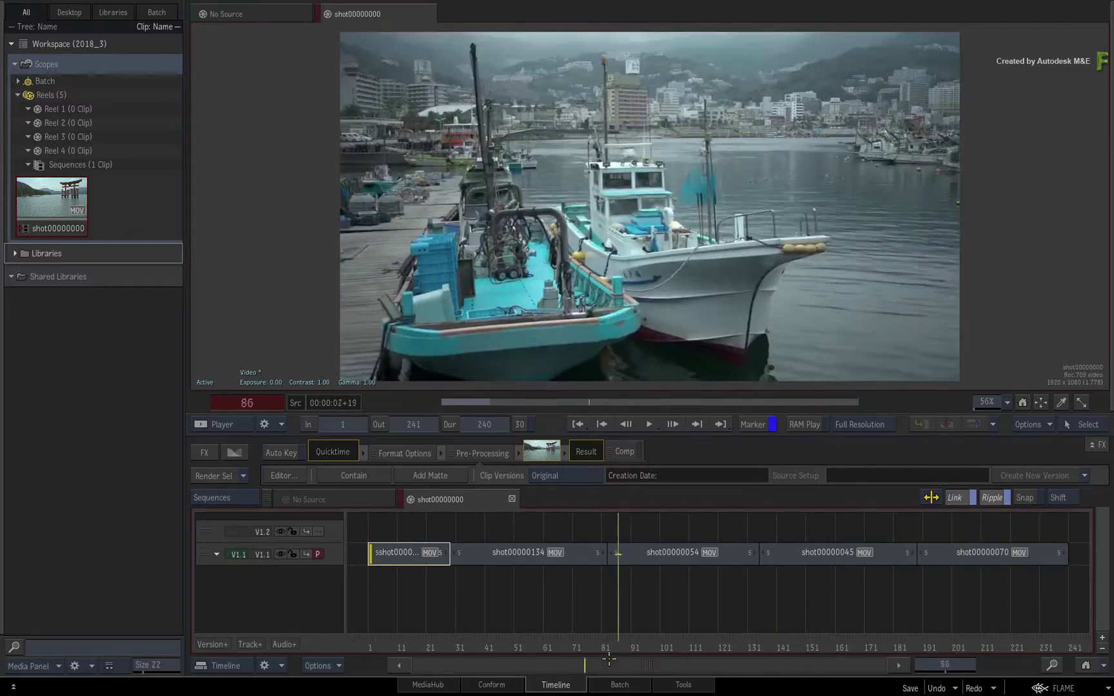
{"action": "mouse_move", "coordinate": [592, 661]}
{"action": "left_mouse_down"}
{"action": "mouse_move", "coordinate": [1013, 661]}
{"action": "mouse_move", "coordinate": [439, 662]}
{"action": "mouse_move", "coordinate": [721, 653]}
{"action": "mouse_move", "coordinate": [667, 652]}
{"action": "left_mouse_up"}
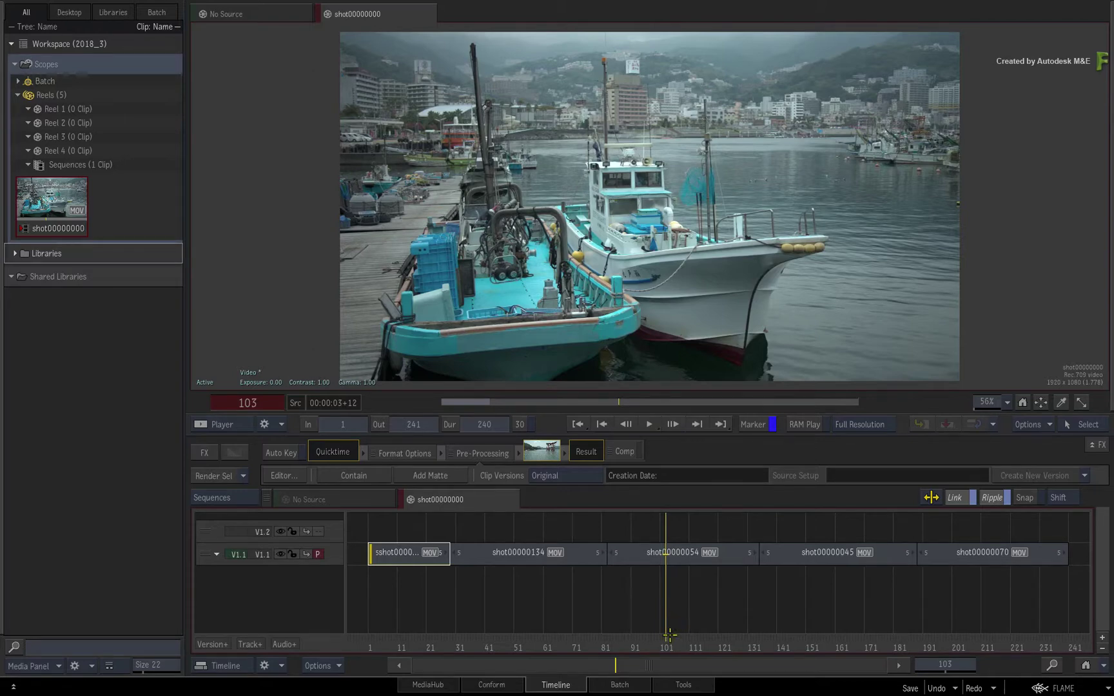
{"action": "mouse_move", "coordinate": [667, 640]}
{"action": "left_mouse_down"}
{"action": "mouse_move", "coordinate": [592, 669]}
{"action": "mouse_move", "coordinate": [747, 669]}
{"action": "mouse_move", "coordinate": [592, 668]}
{"action": "left_mouse_up"}
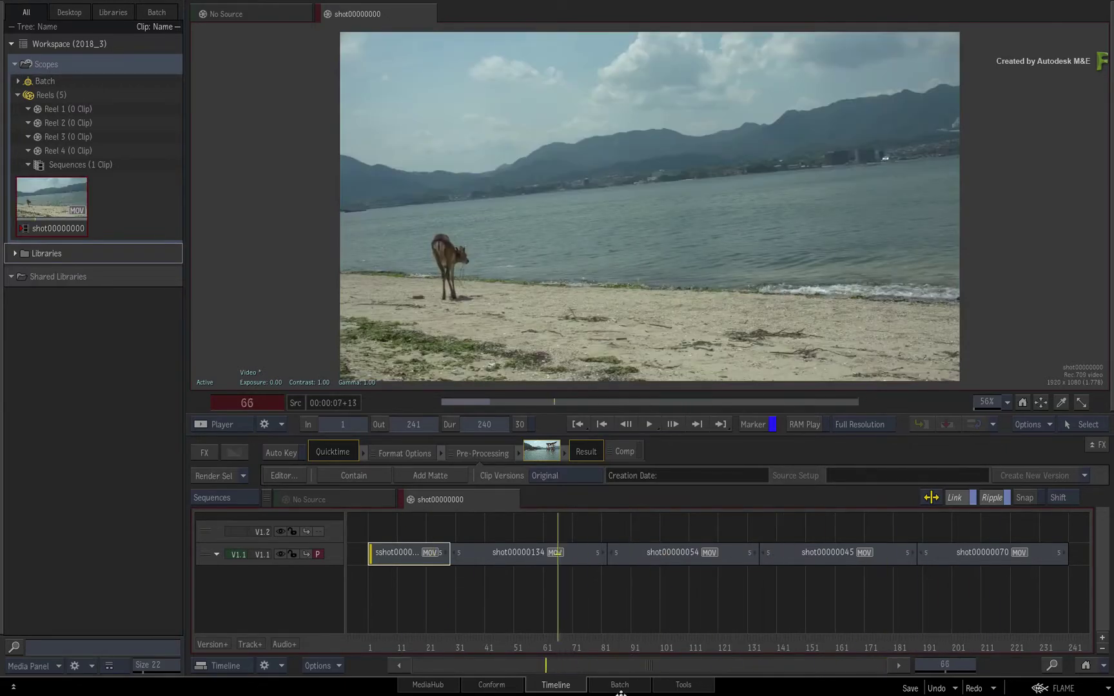
{"action": "left_click", "coordinate": [602, 685]}
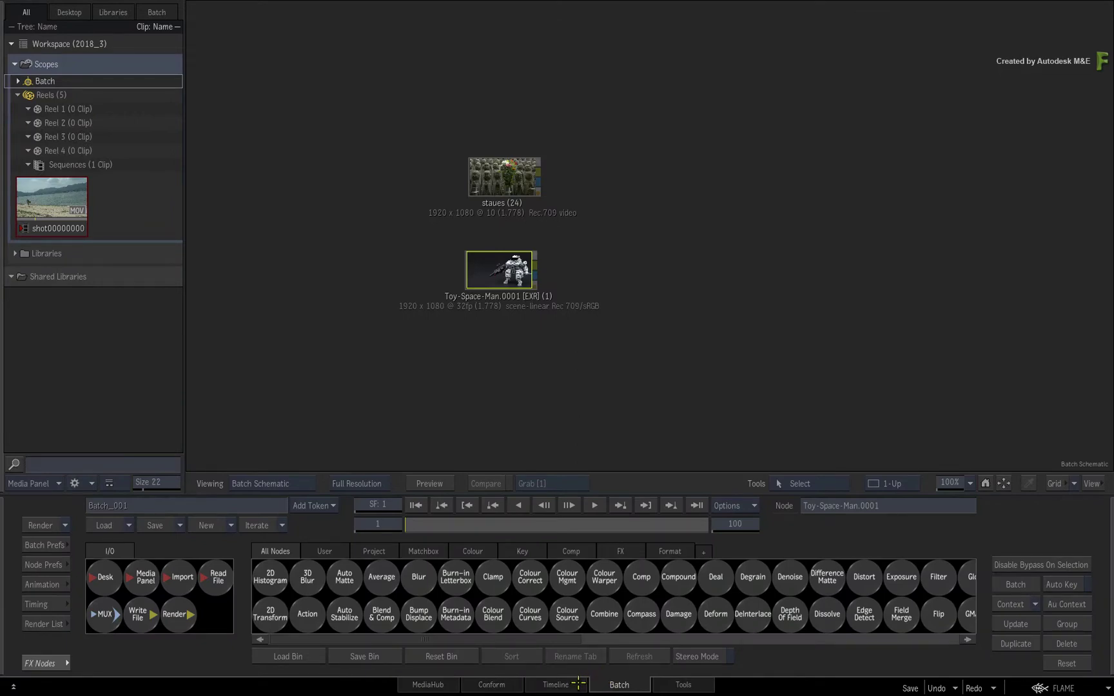
{"action": "left_click", "coordinate": [578, 684]}
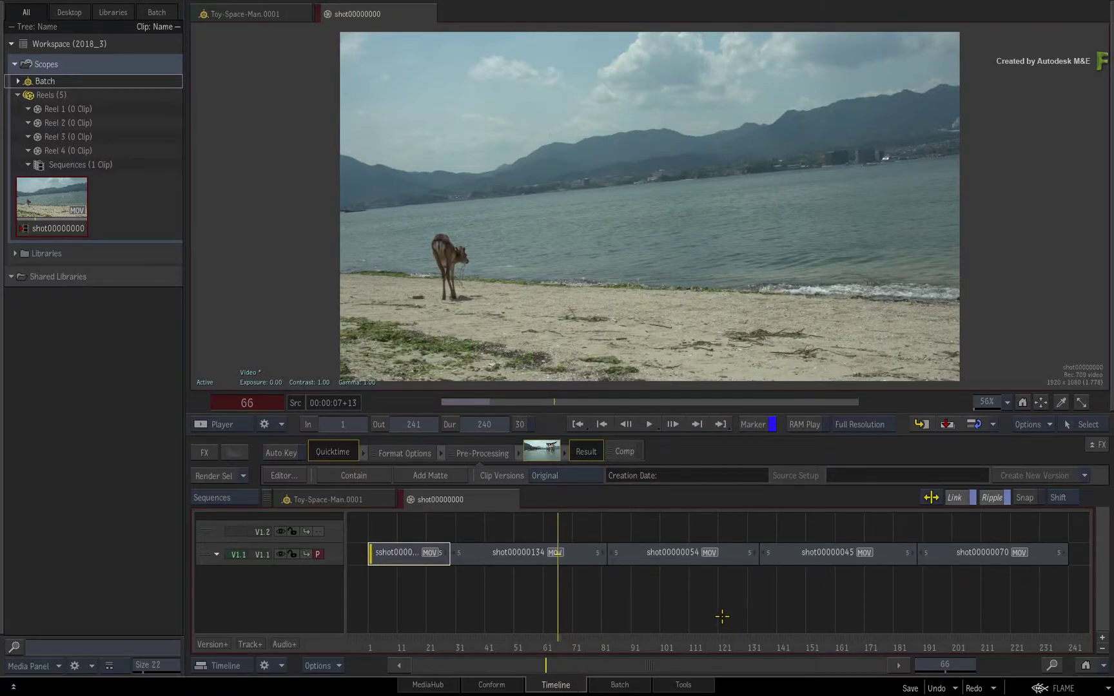
Bring the harbour boats shot into the player and turn on Show Scopes.
{"action": "left_click_drag", "start_coordinate": [568, 656], "coordinate": [629, 626]}
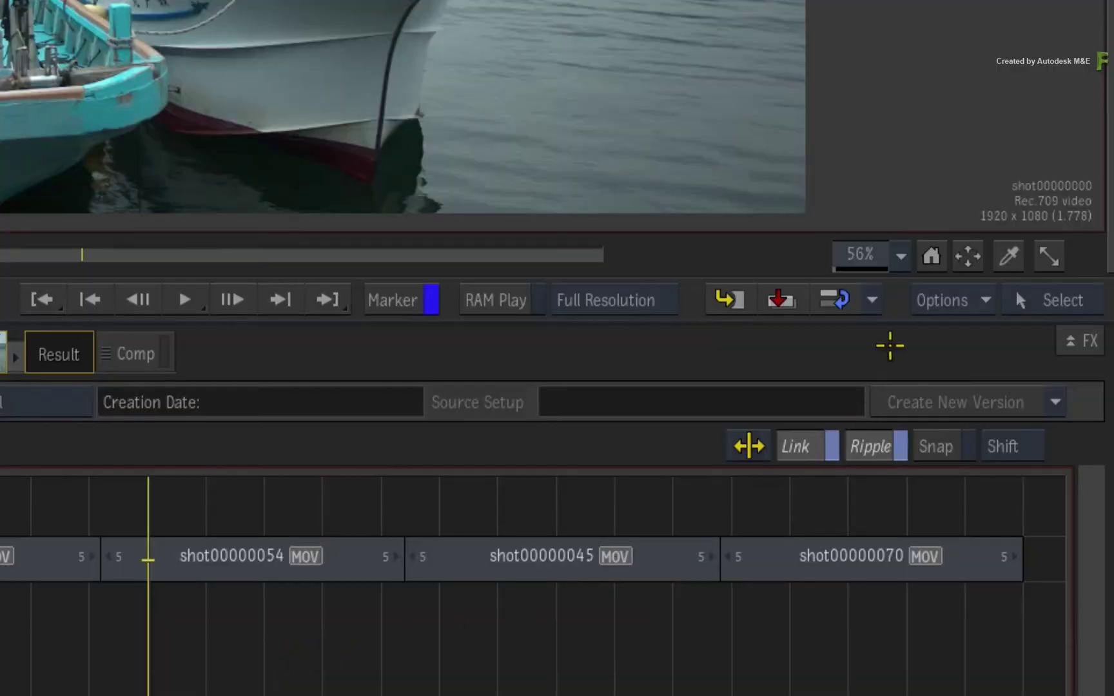
{"action": "left_click", "coordinate": [977, 301]}
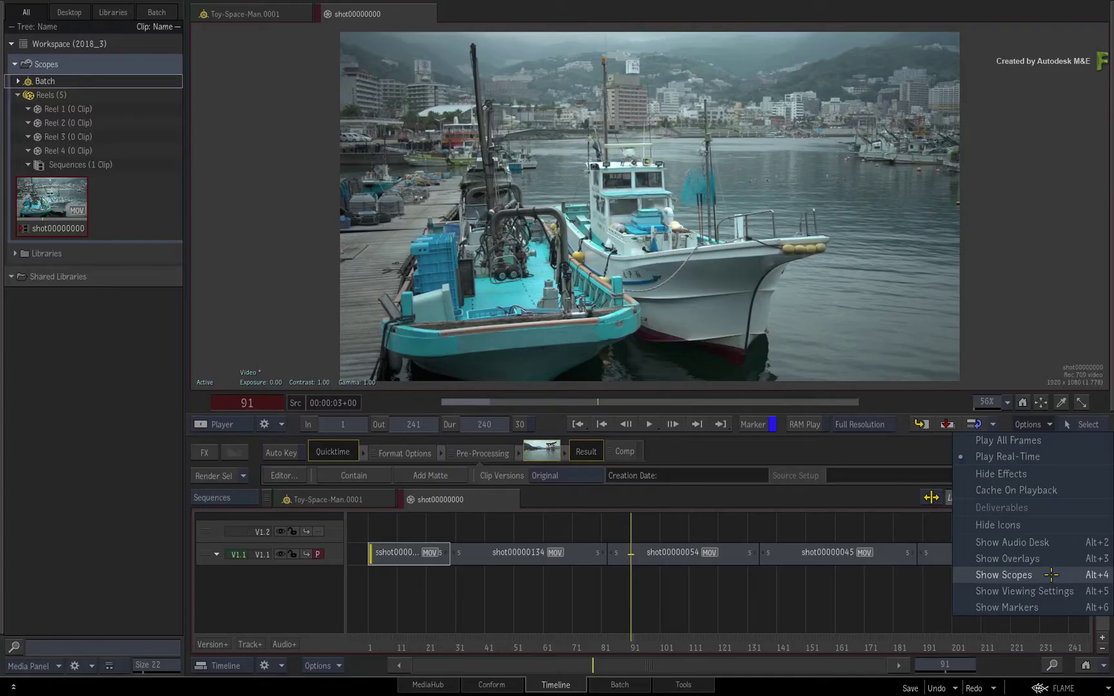
{"action": "left_click", "coordinate": [1052, 575]}
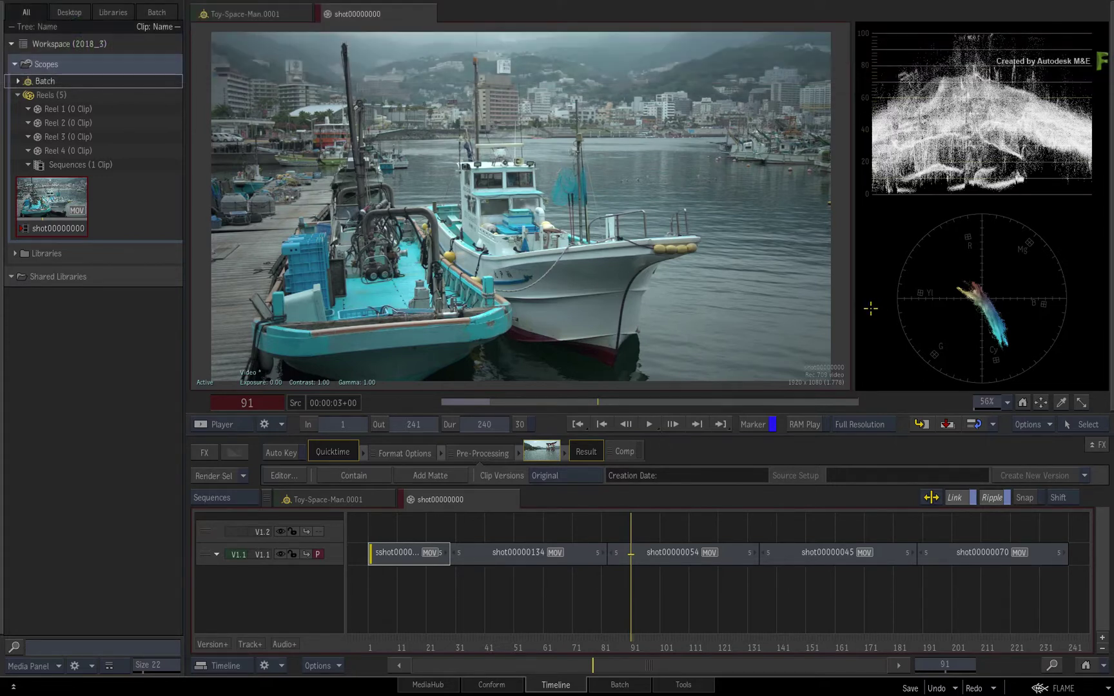
{"action": "left_click_drag", "start_coordinate": [854, 302], "coordinate": [722, 351]}
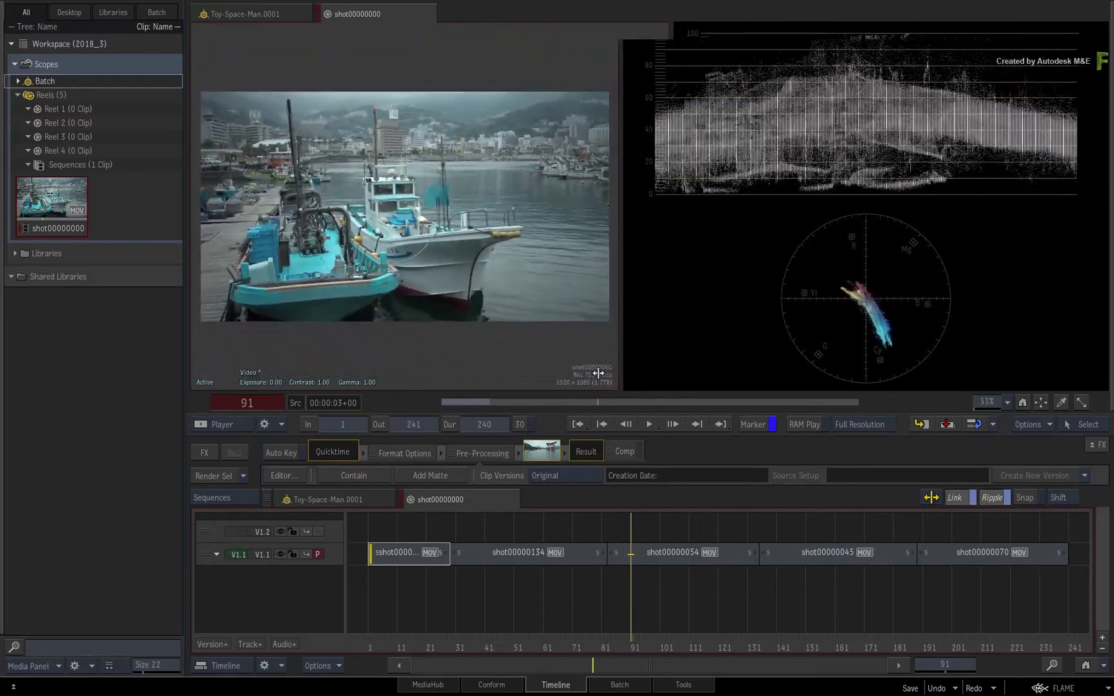
{"action": "mouse_move", "coordinate": [722, 350]}
{"action": "left_mouse_down"}
{"action": "mouse_move", "coordinate": [812, 367]}
{"action": "mouse_move", "coordinate": [717, 379]}
{"action": "mouse_move", "coordinate": [825, 376]}
{"action": "left_mouse_up"}
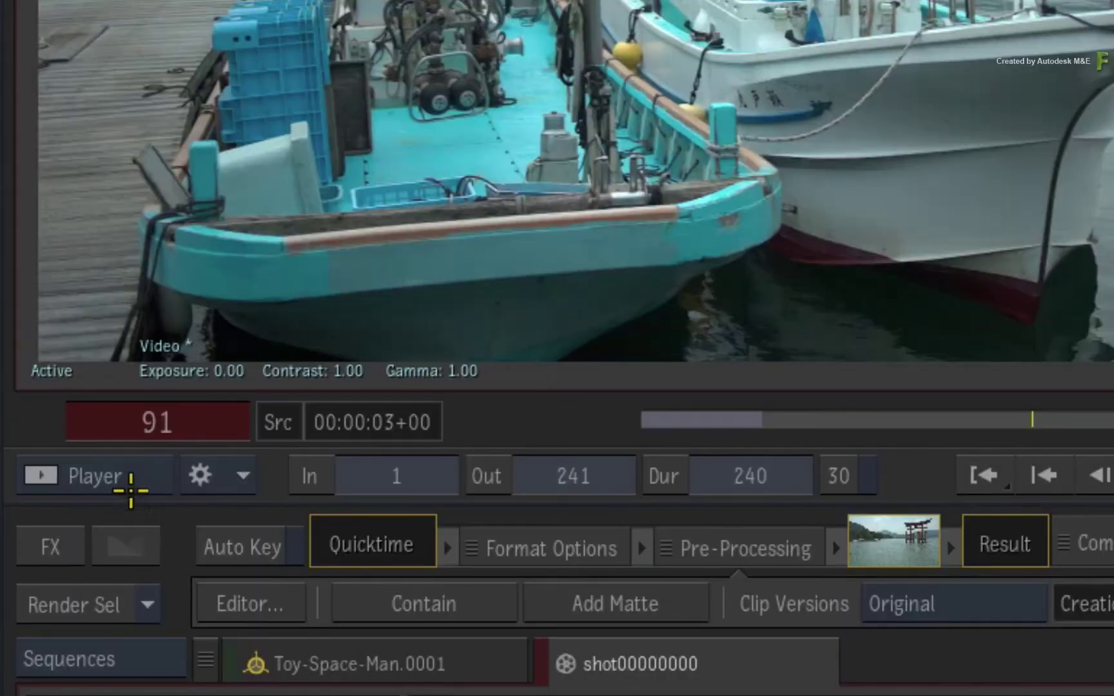
{"action": "left_click", "coordinate": [144, 477]}
{"action": "left_click", "coordinate": [168, 517]}
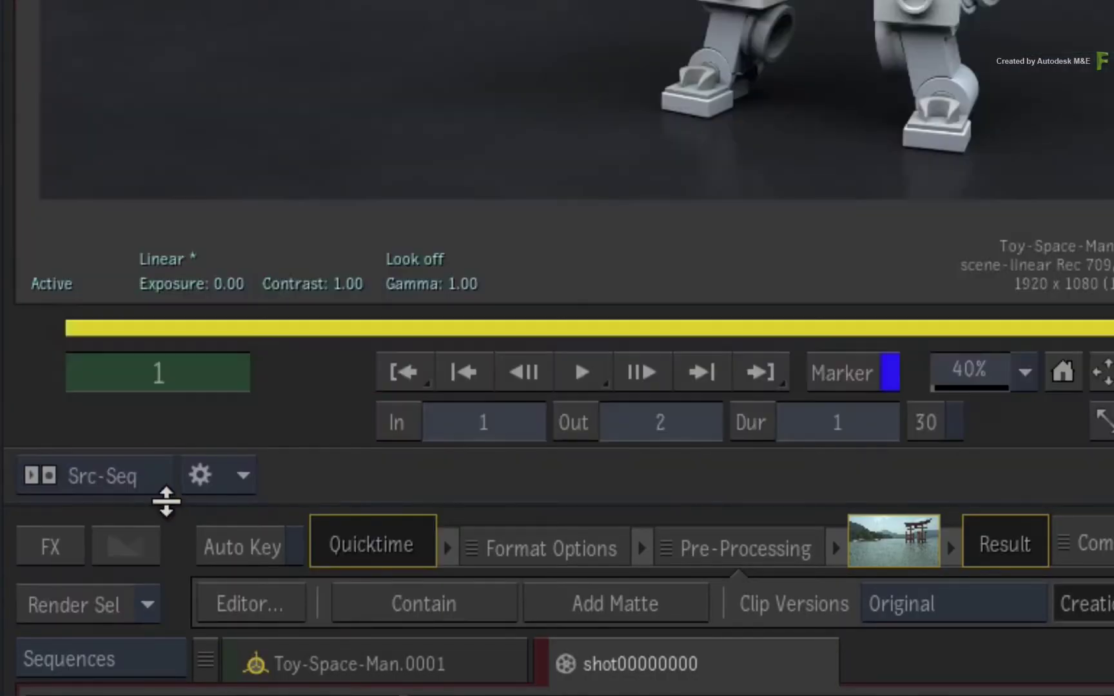
{"action": "left_click", "coordinate": [148, 476]}
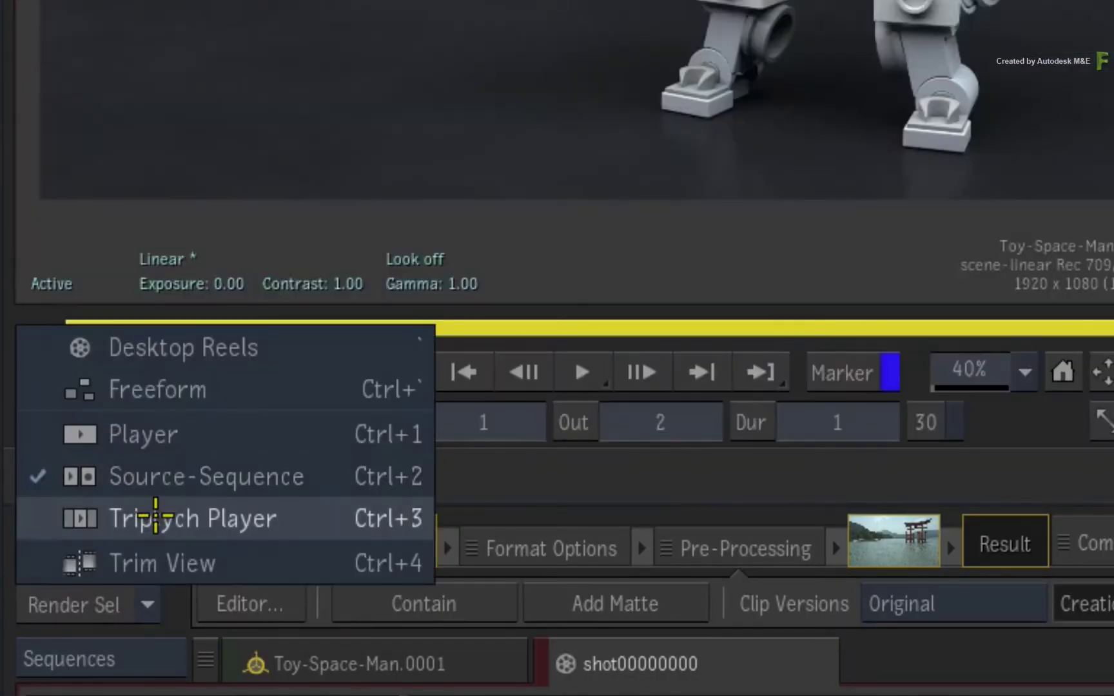
{"action": "left_click", "coordinate": [155, 517]}
{"action": "left_click", "coordinate": [242, 427]}
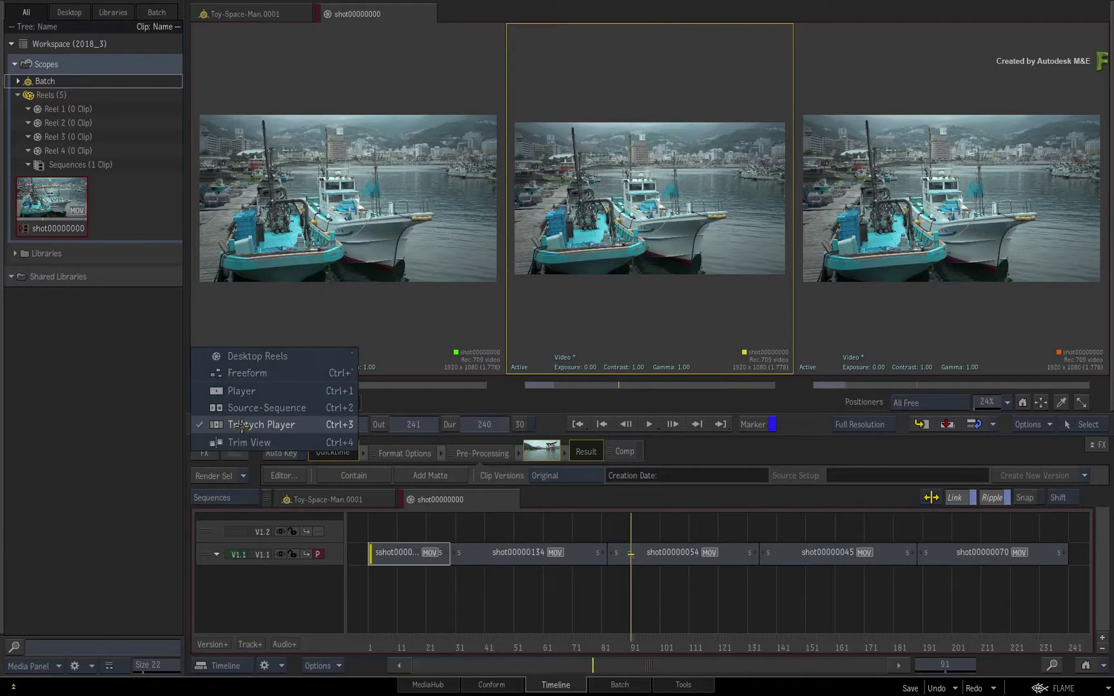
{"action": "left_click", "coordinate": [295, 389]}
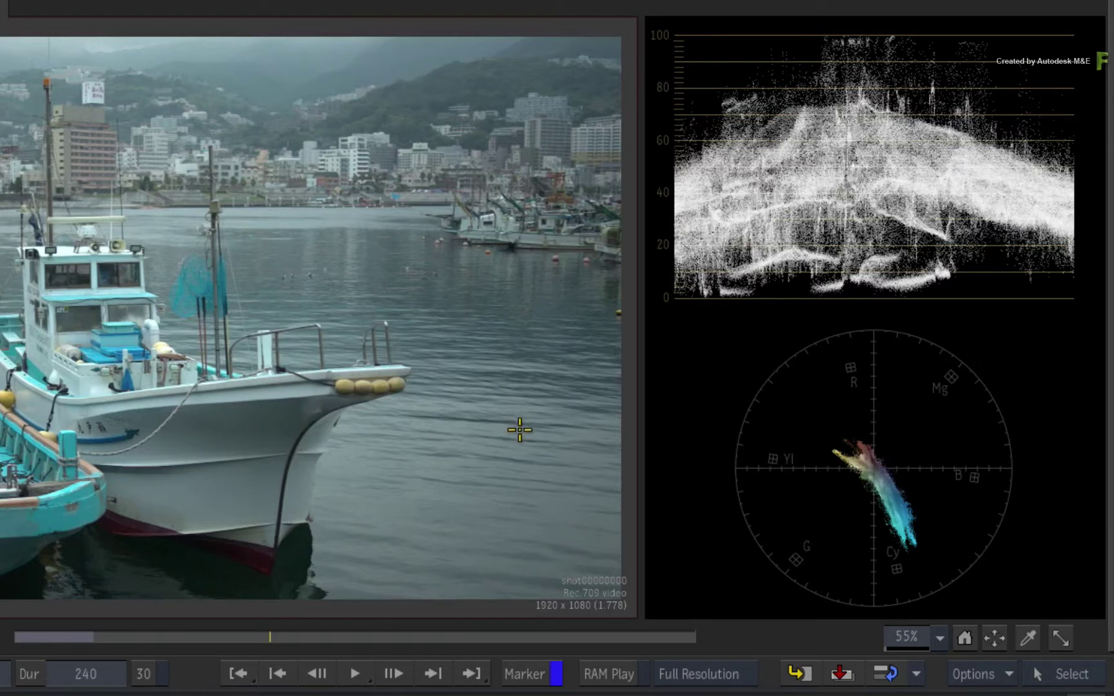
{"action": "right_click", "coordinate": [834, 185]}
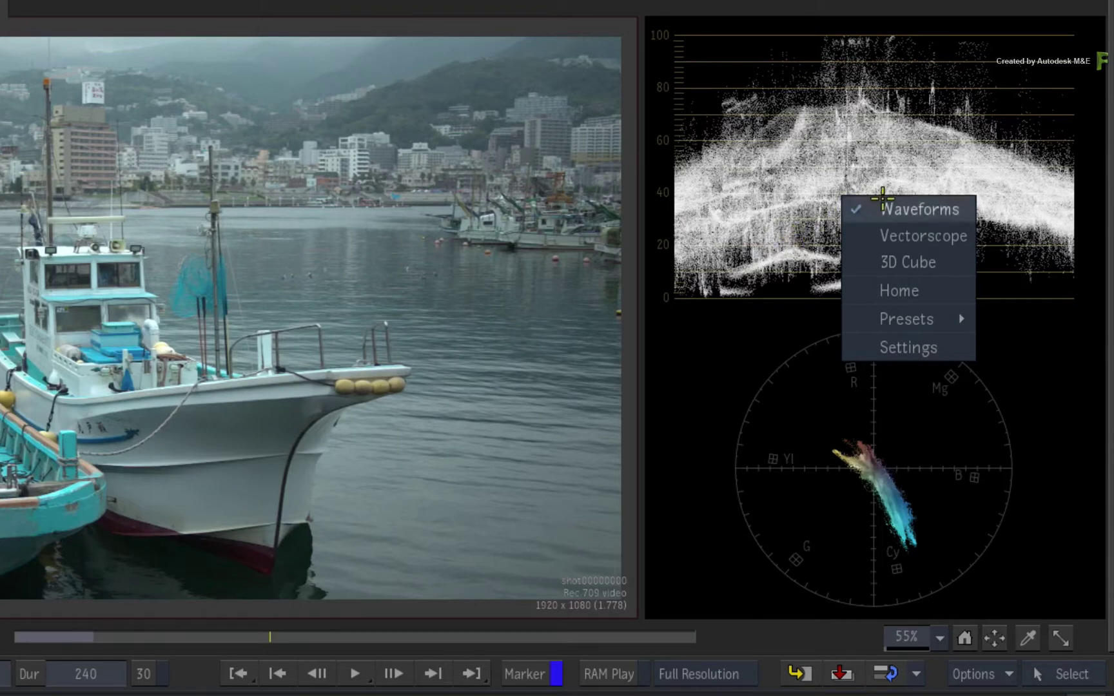
{"action": "left_click", "coordinate": [911, 199]}
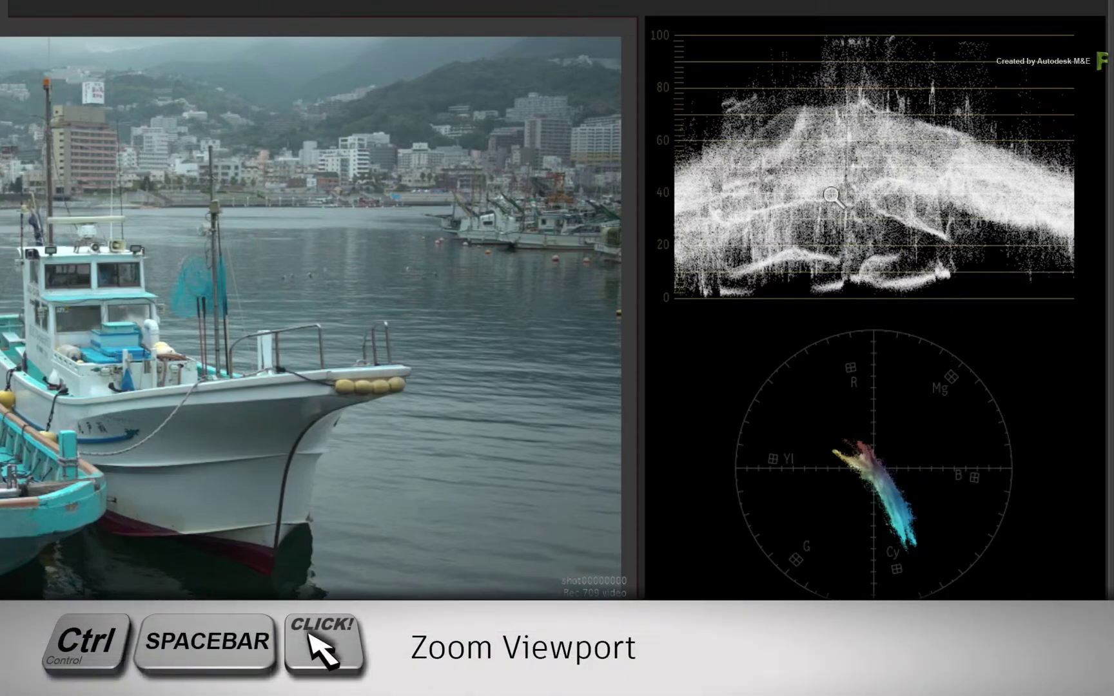
{"action": "mouse_move", "coordinate": [819, 192]}
{"action": "left_mouse_down"}
{"action": "mouse_move", "coordinate": [886, 182]}
{"action": "mouse_move", "coordinate": [807, 204]}
{"action": "mouse_move", "coordinate": [664, 219]}
{"action": "mouse_move", "coordinate": [858, 199]}
{"action": "mouse_move", "coordinate": [823, 234]}
{"action": "left_mouse_up"}
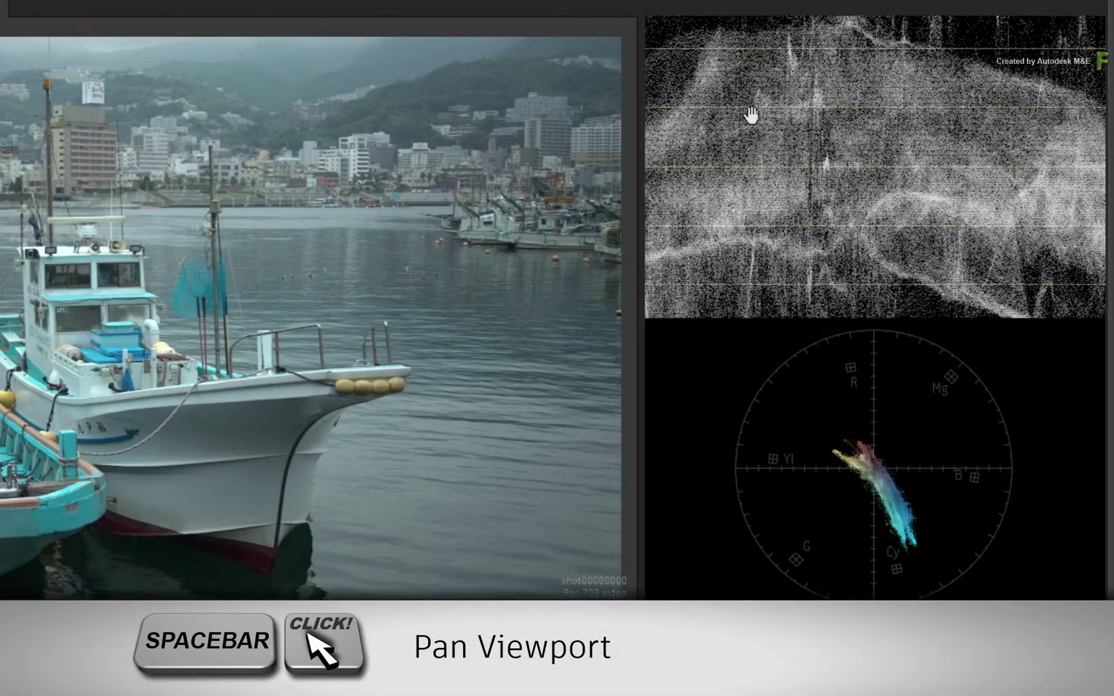
{"action": "mouse_move", "coordinate": [757, 118]}
{"action": "left_mouse_down"}
{"action": "mouse_move", "coordinate": [962, 207]}
{"action": "mouse_move", "coordinate": [964, 230]}
{"action": "mouse_move", "coordinate": [804, 261]}
{"action": "mouse_move", "coordinate": [844, 232]}
{"action": "mouse_move", "coordinate": [810, 165]}
{"action": "mouse_move", "coordinate": [905, 181]}
{"action": "mouse_move", "coordinate": [968, 121]}
{"action": "mouse_move", "coordinate": [902, 208]}
{"action": "mouse_move", "coordinate": [1018, 199]}
{"action": "left_mouse_up"}
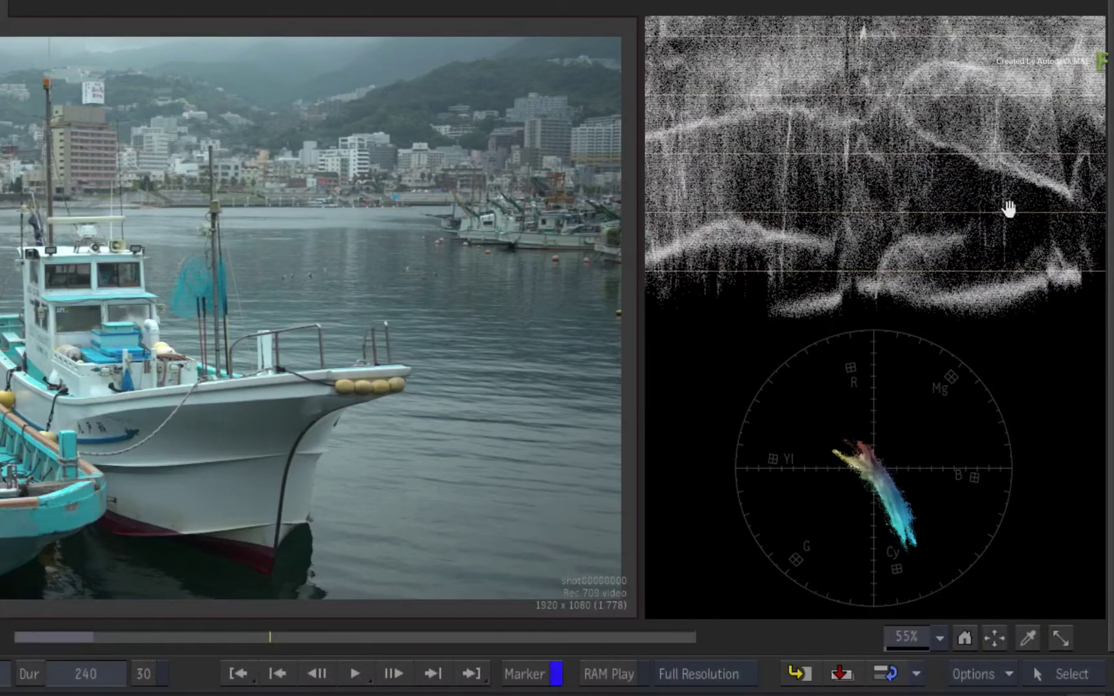
{"action": "right_click", "coordinate": [817, 175]}
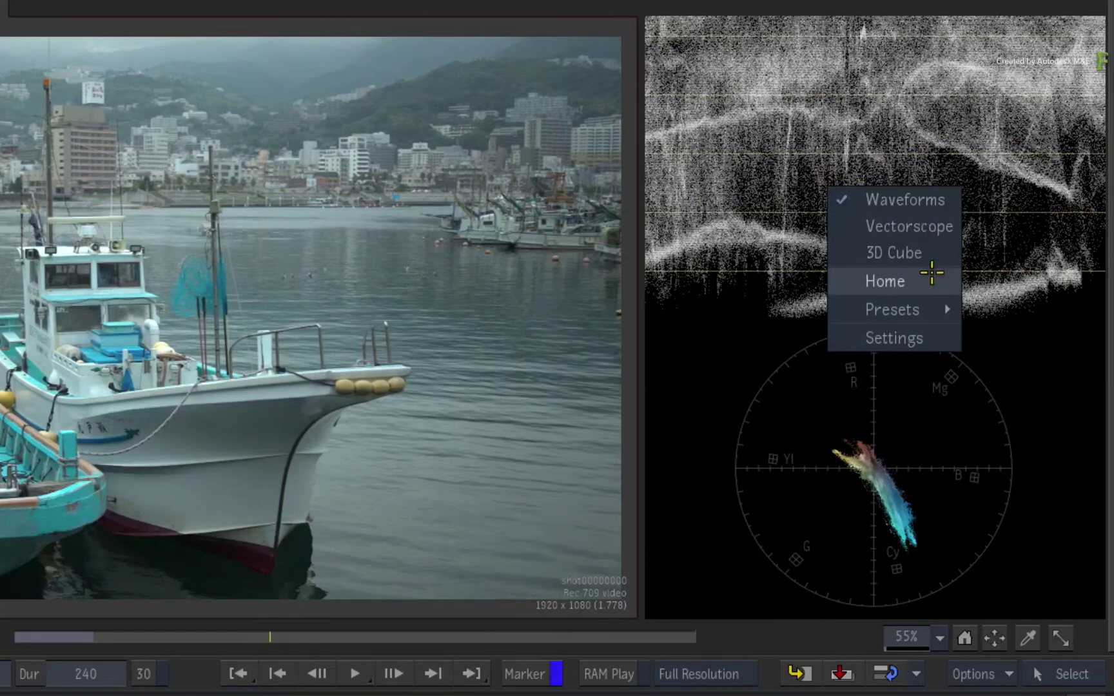
{"action": "left_click", "coordinate": [886, 280]}
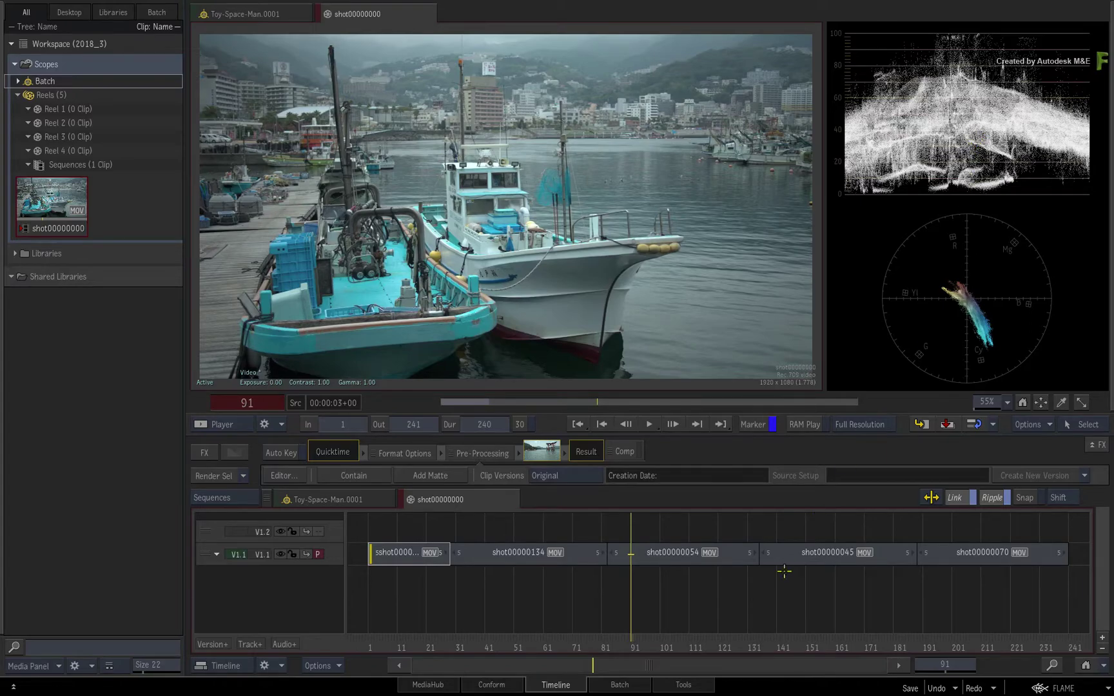
{"action": "mouse_move", "coordinate": [648, 644]}
{"action": "left_mouse_down"}
{"action": "mouse_move", "coordinate": [783, 626]}
{"action": "mouse_move", "coordinate": [587, 619]}
{"action": "mouse_move", "coordinate": [862, 611]}
{"action": "mouse_move", "coordinate": [654, 627]}
{"action": "mouse_move", "coordinate": [442, 578]}
{"action": "mouse_move", "coordinate": [803, 627]}
{"action": "mouse_move", "coordinate": [379, 648]}
{"action": "left_mouse_up"}
{"action": "key", "text": "space"}
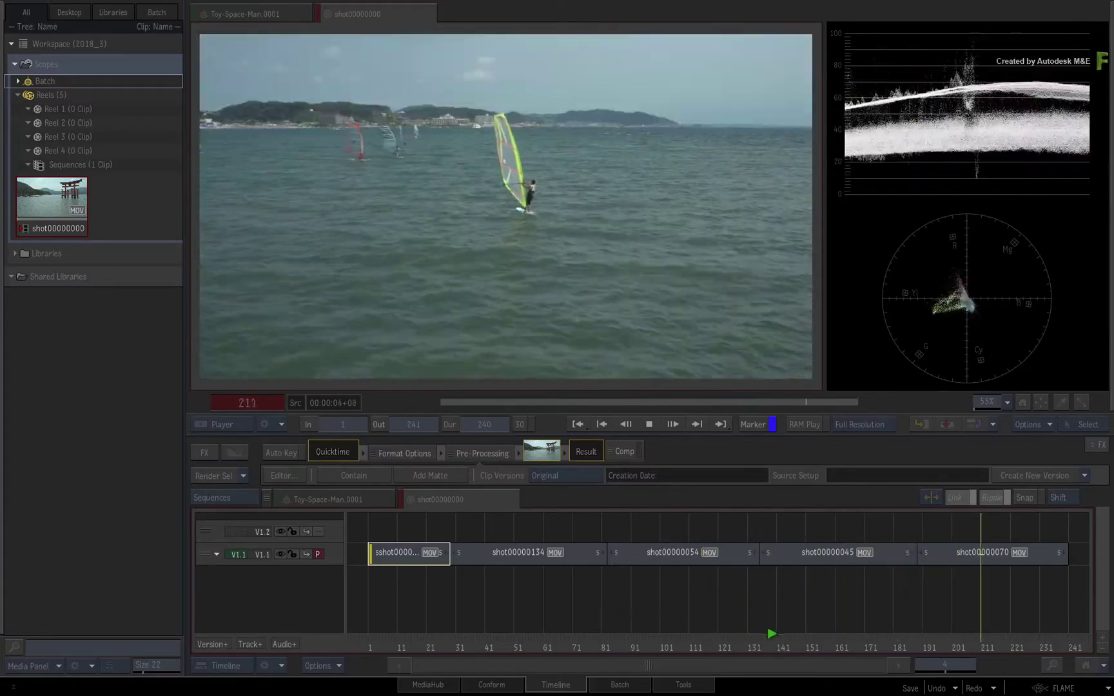
{"action": "left_click", "coordinate": [771, 641]}
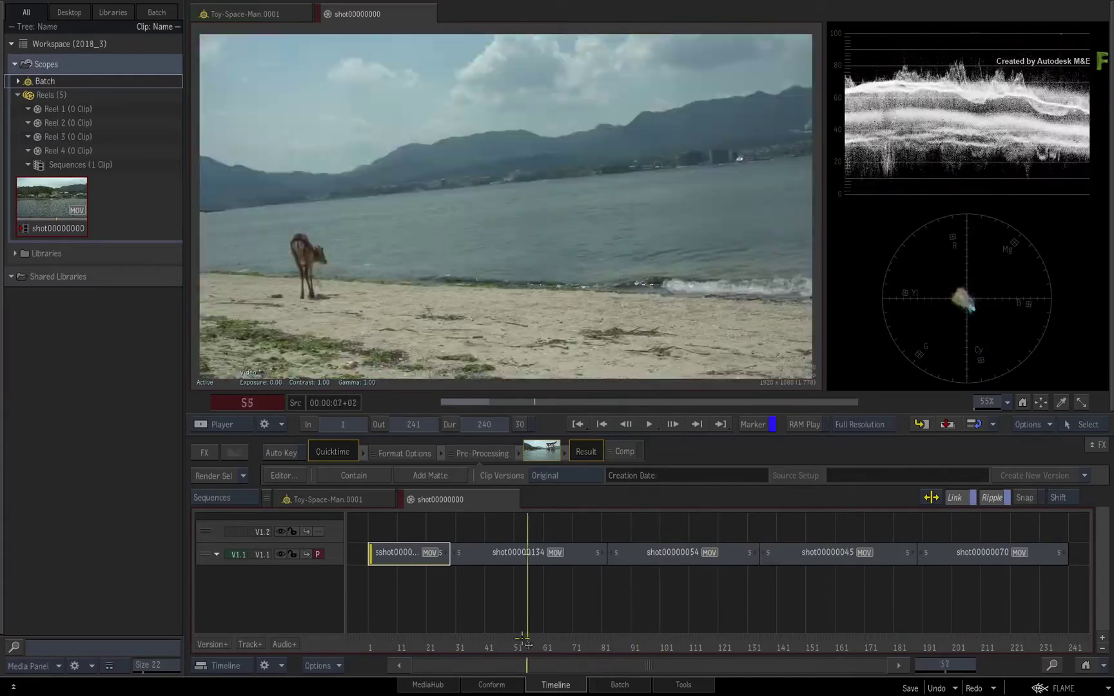
{"action": "mouse_move", "coordinate": [770, 641]}
{"action": "left_mouse_down"}
{"action": "mouse_move", "coordinate": [625, 618]}
{"action": "mouse_move", "coordinate": [741, 604]}
{"action": "mouse_move", "coordinate": [641, 622]}
{"action": "mouse_move", "coordinate": [642, 610]}
{"action": "left_mouse_up"}
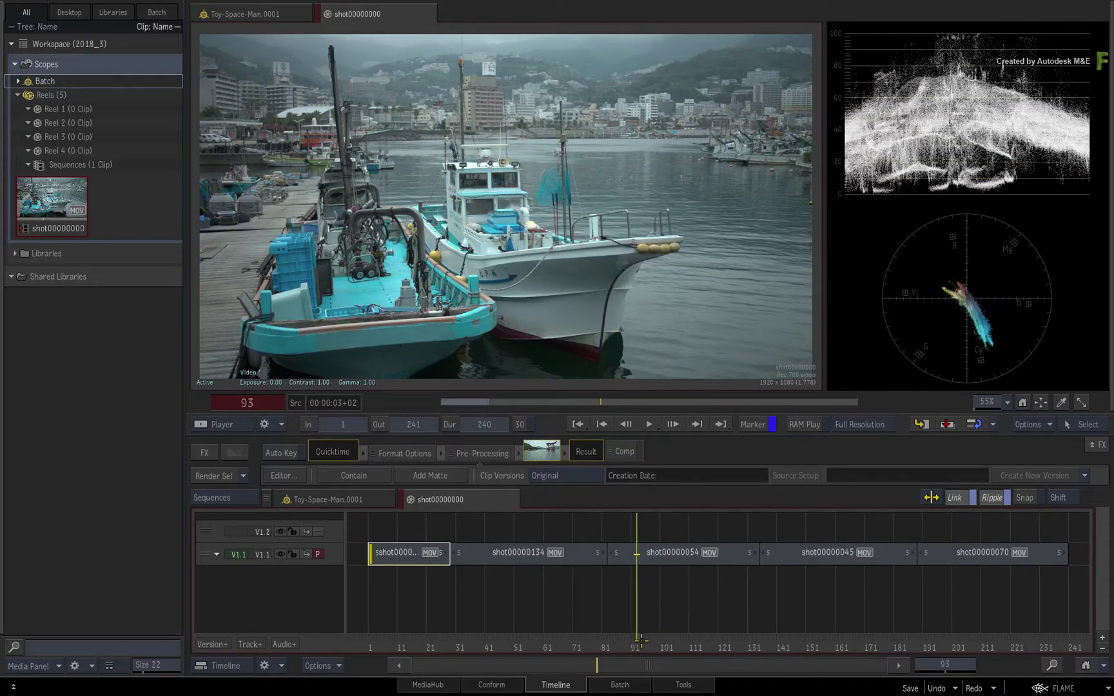
{"action": "left_click_drag", "start_coordinate": [638, 643], "coordinate": [693, 641]}
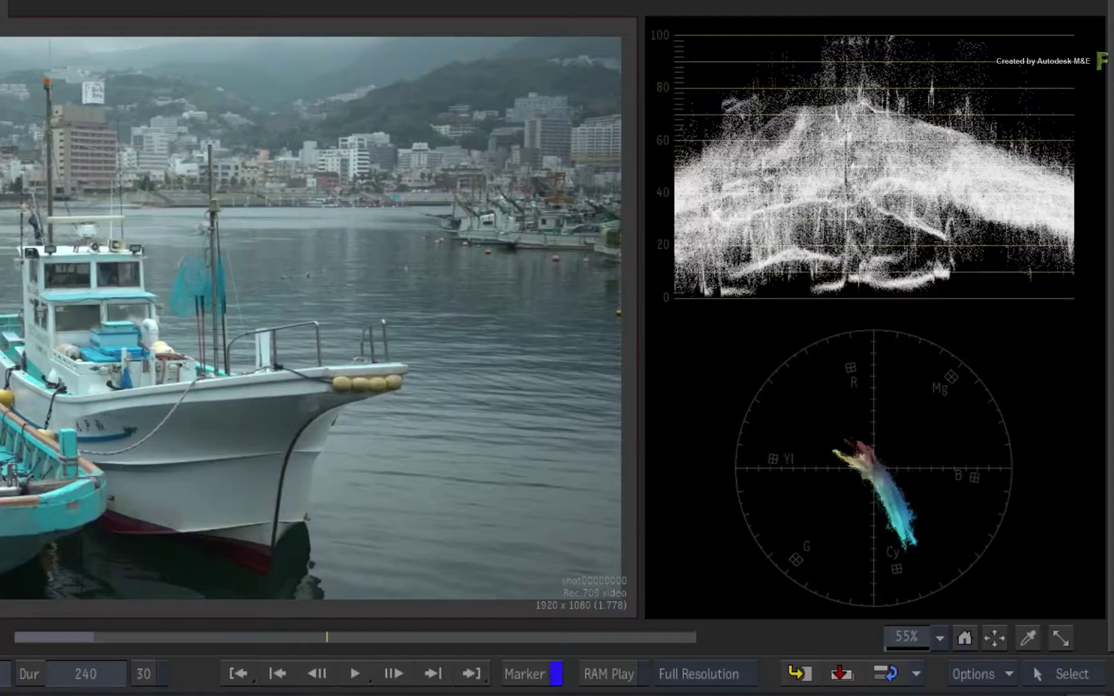
Try the RGB Parade preset, then return the scopes to the Default preset.
{"action": "right_click", "coordinate": [855, 176]}
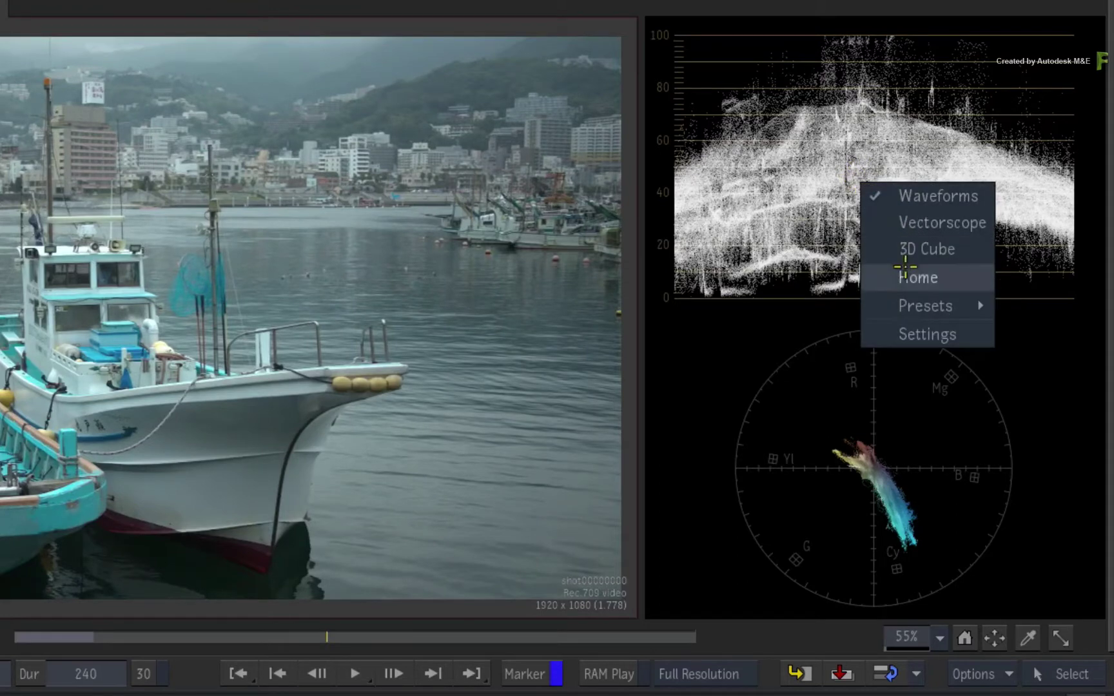
{"action": "mouse_move", "coordinate": [925, 307]}
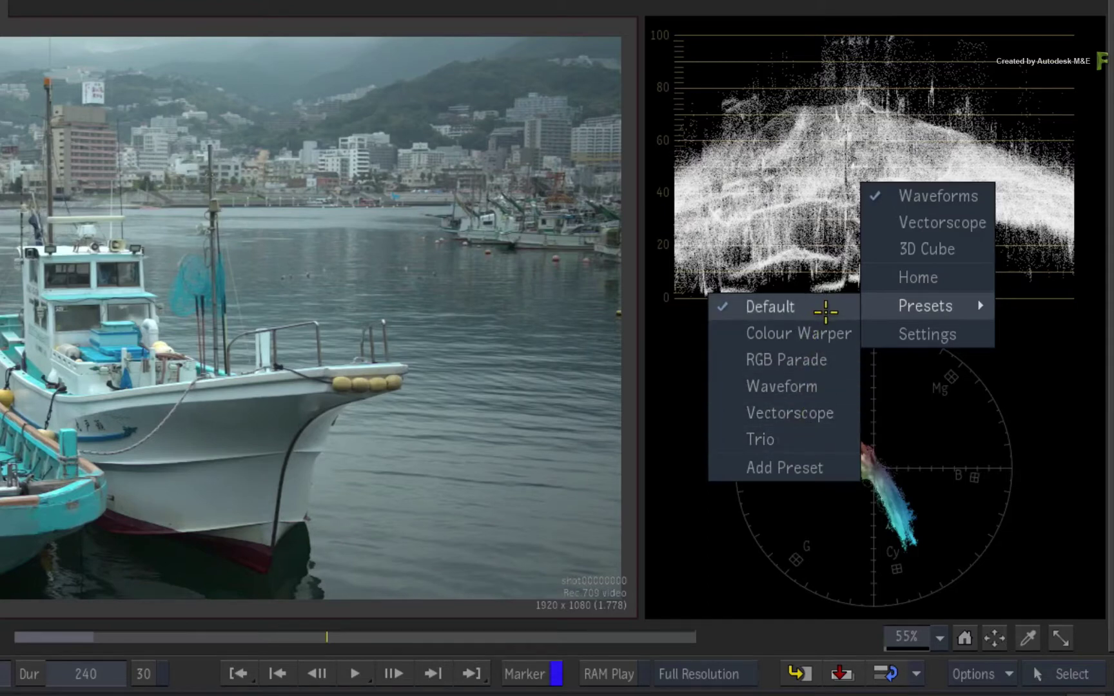
{"action": "left_click", "coordinate": [826, 359]}
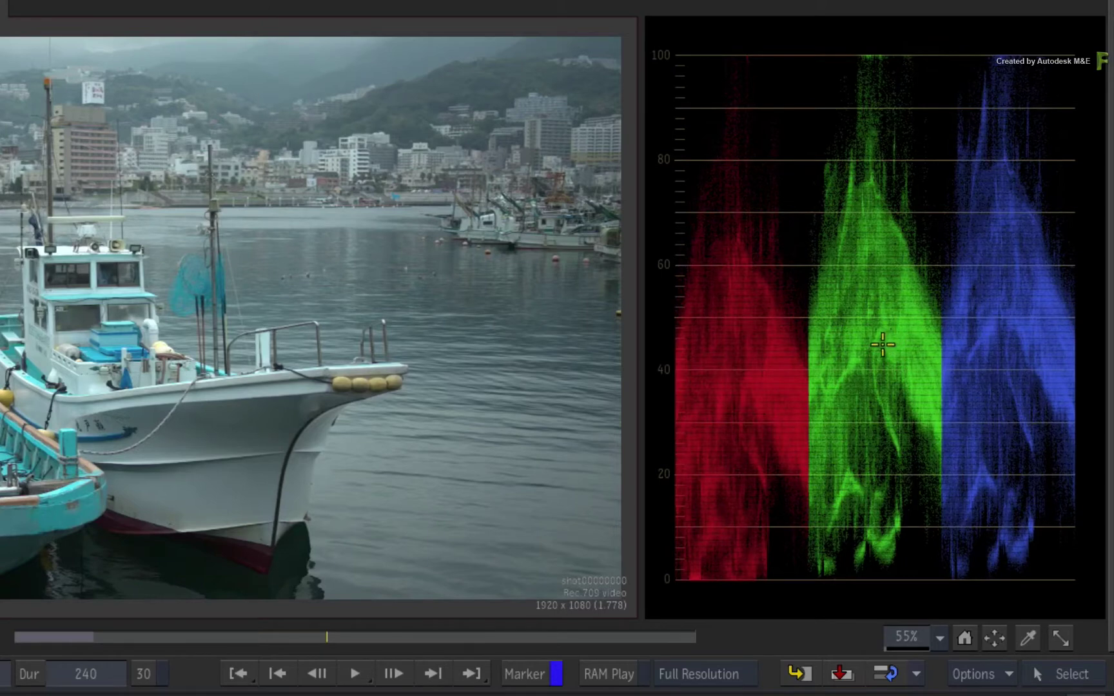
{"action": "right_click", "coordinate": [810, 274]}
{"action": "mouse_move", "coordinate": [885, 400]}
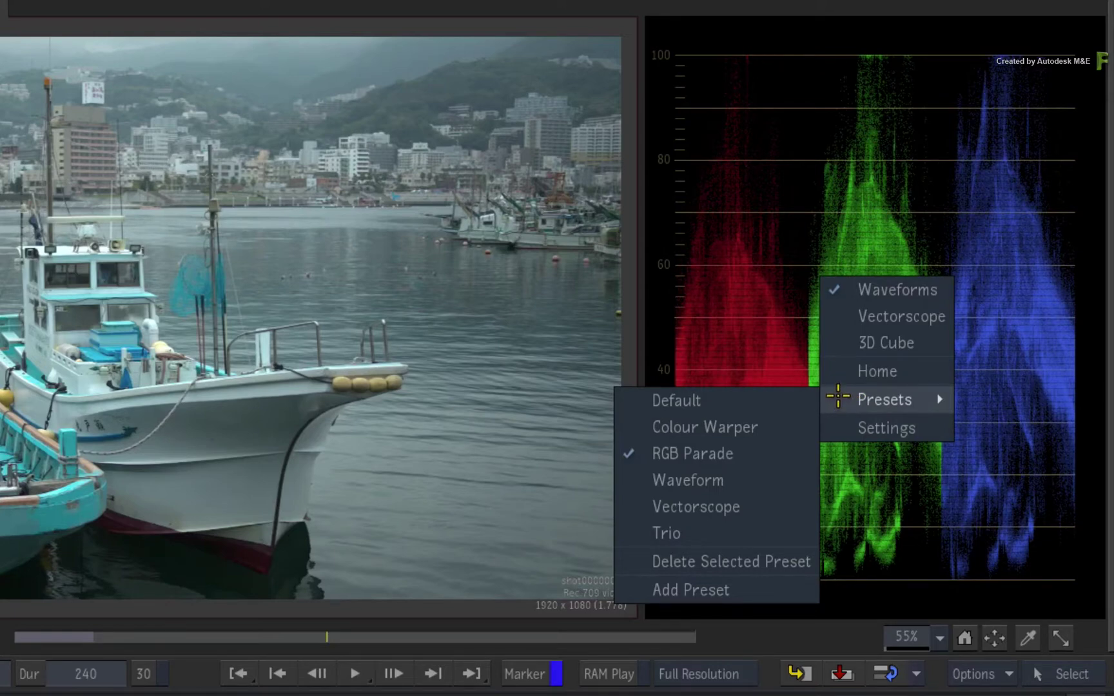
{"action": "left_click", "coordinate": [784, 397]}
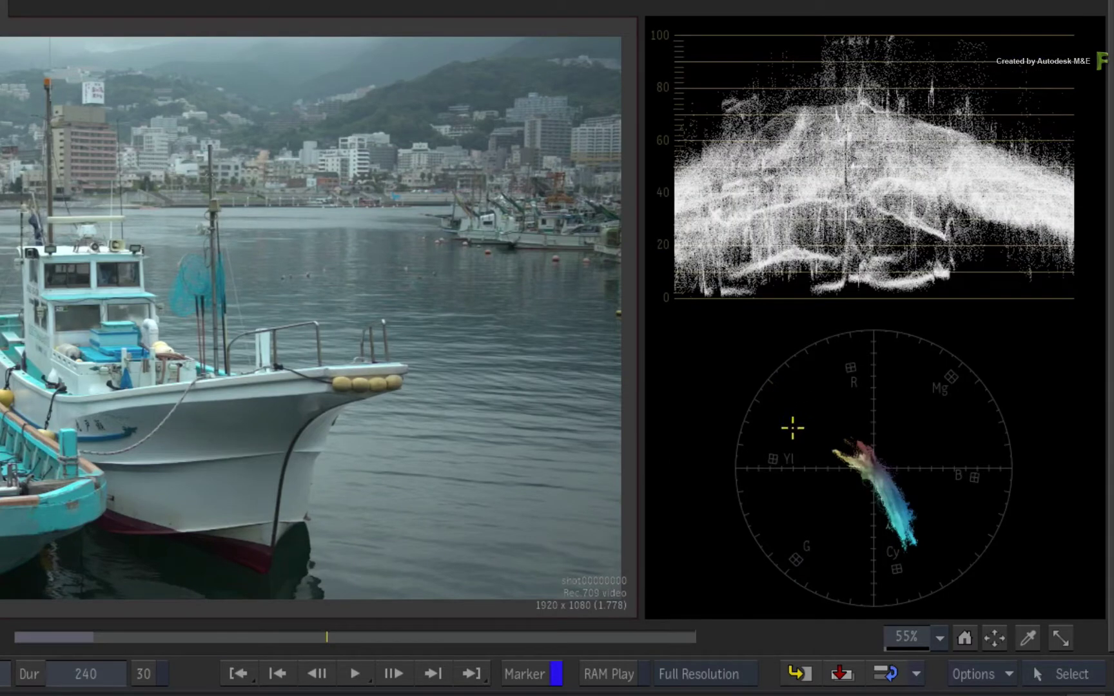
{"action": "right_click", "coordinate": [894, 341]}
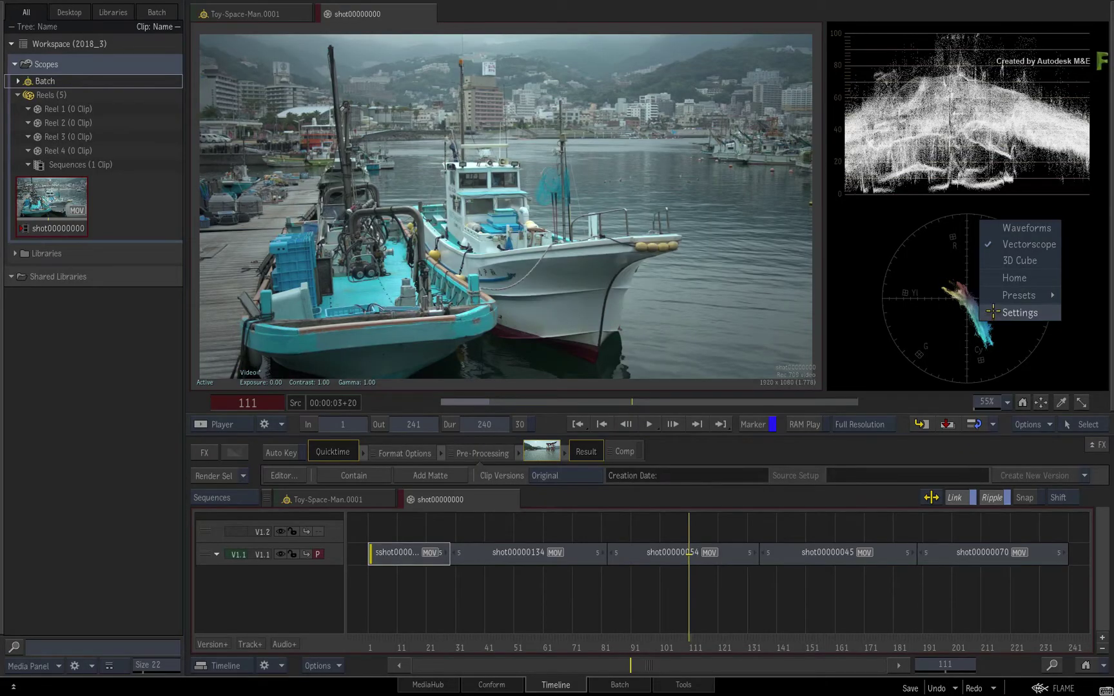
In Scopes Settings, add a preset under Current Preset named 'my scopes'.
{"action": "left_click", "coordinate": [992, 312]}
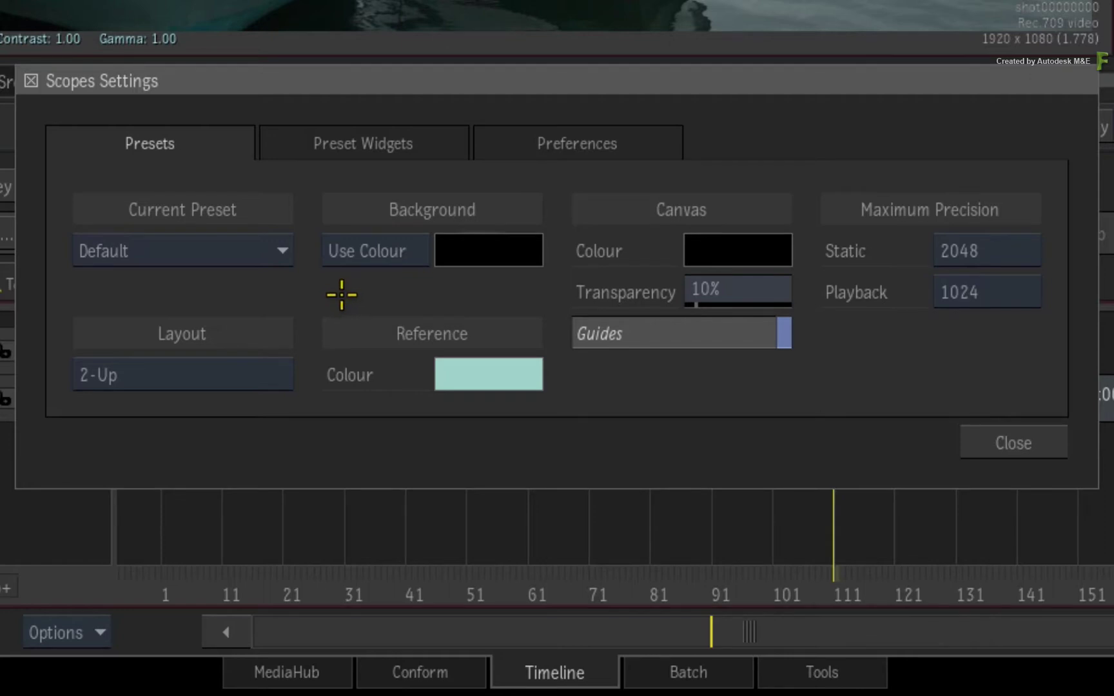
{"action": "left_click", "coordinate": [277, 251]}
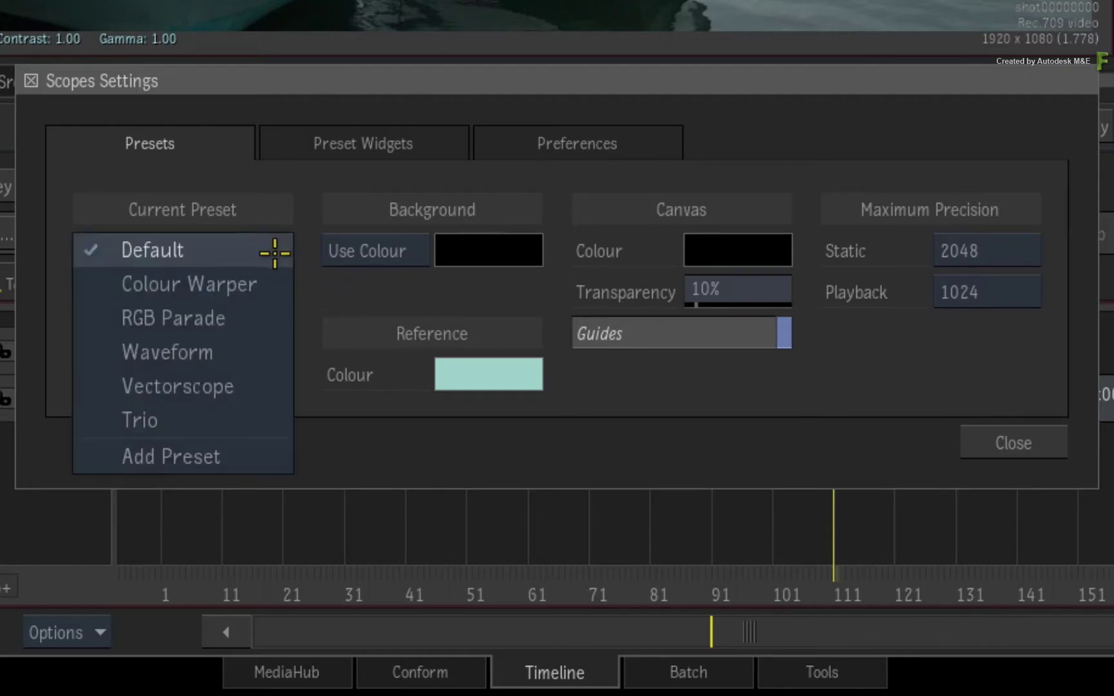
{"action": "left_click", "coordinate": [236, 455]}
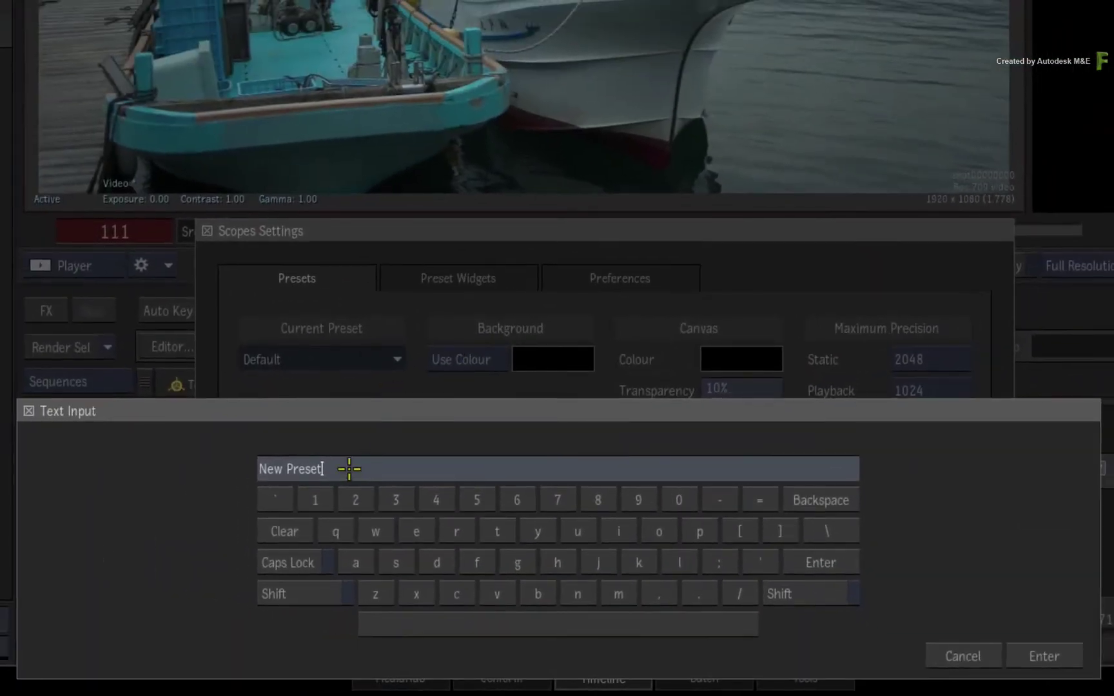
{"action": "left_click_drag", "start_coordinate": [353, 470], "coordinate": [259, 471]}
{"action": "type", "text": "my scopes"}
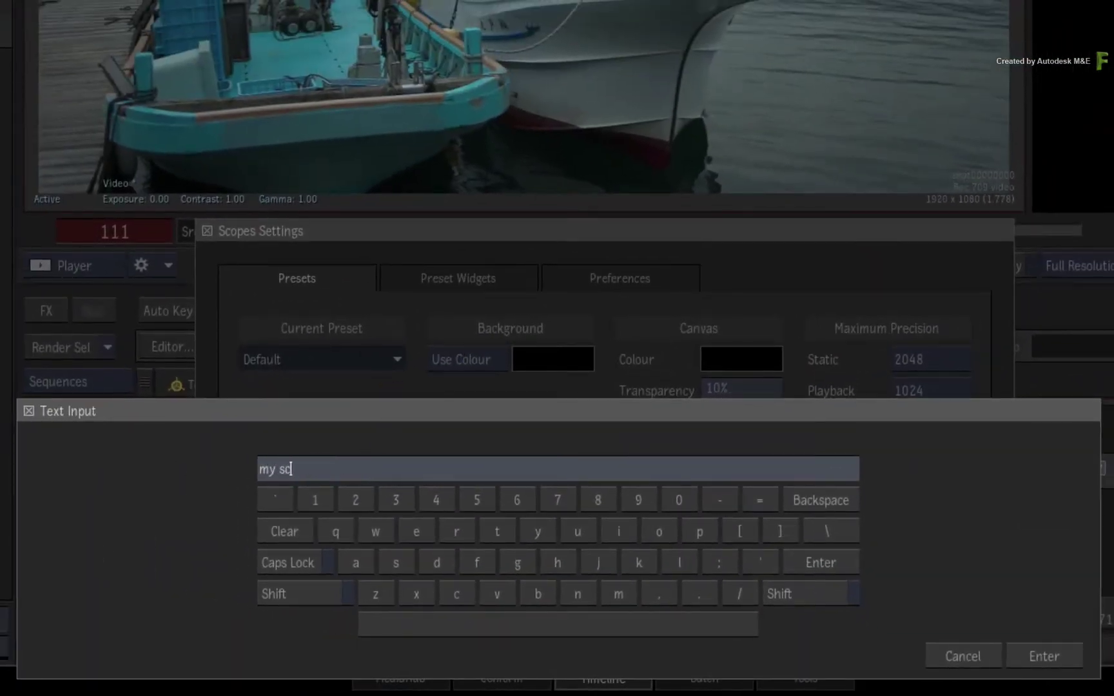
{"action": "left_click", "coordinate": [1045, 655]}
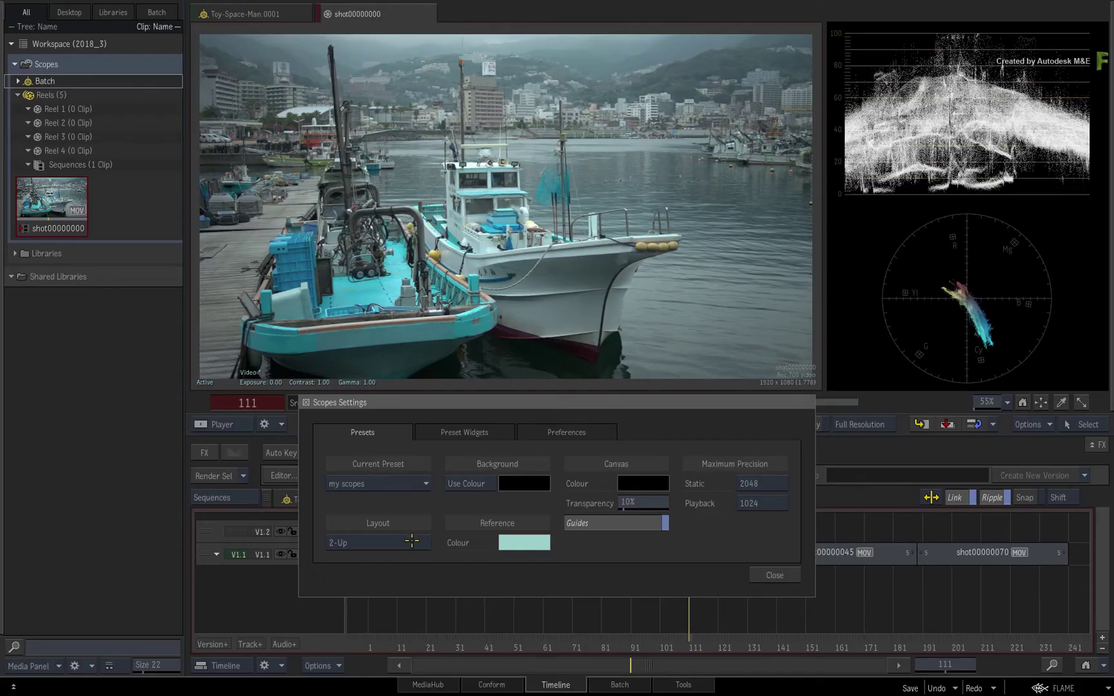
Toggle Layout 1-Up back to 2-Up and keep the solid colour background.
{"action": "left_click", "coordinate": [412, 540]}
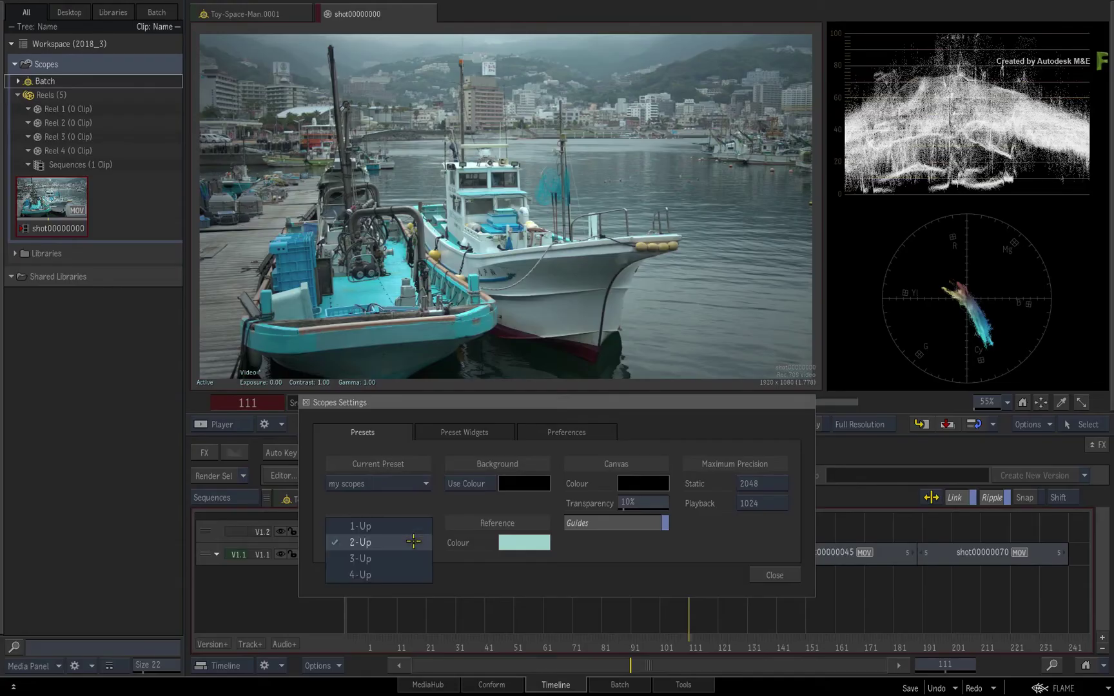
{"action": "left_click", "coordinate": [408, 526]}
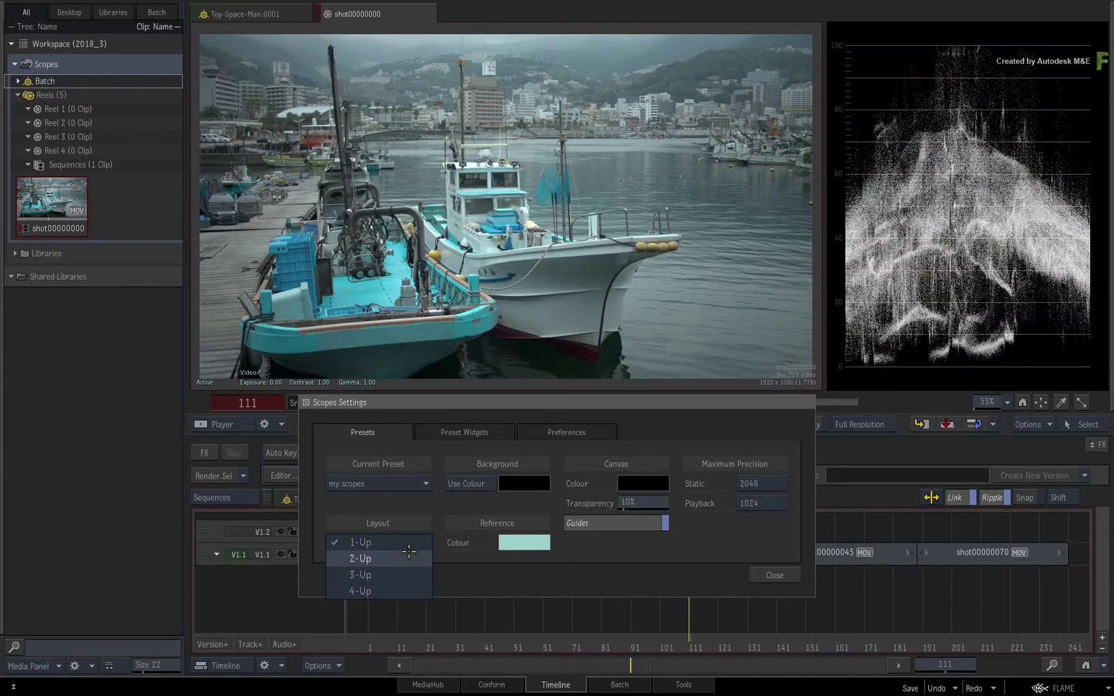
{"action": "left_click", "coordinate": [408, 559]}
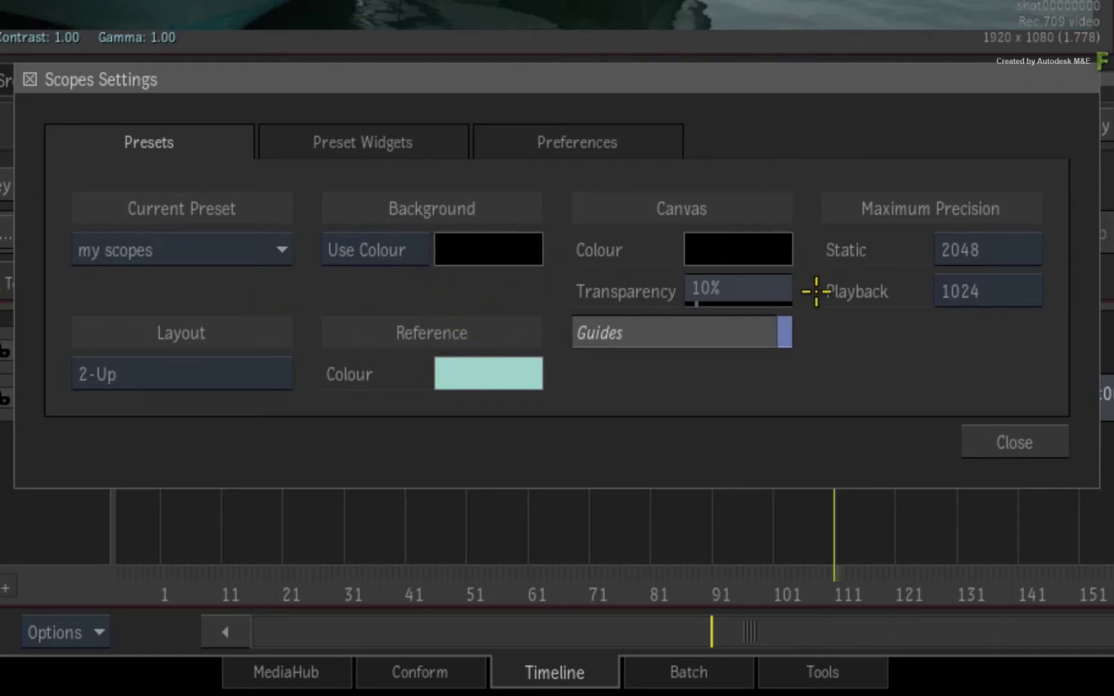
{"action": "left_click", "coordinate": [400, 253]}
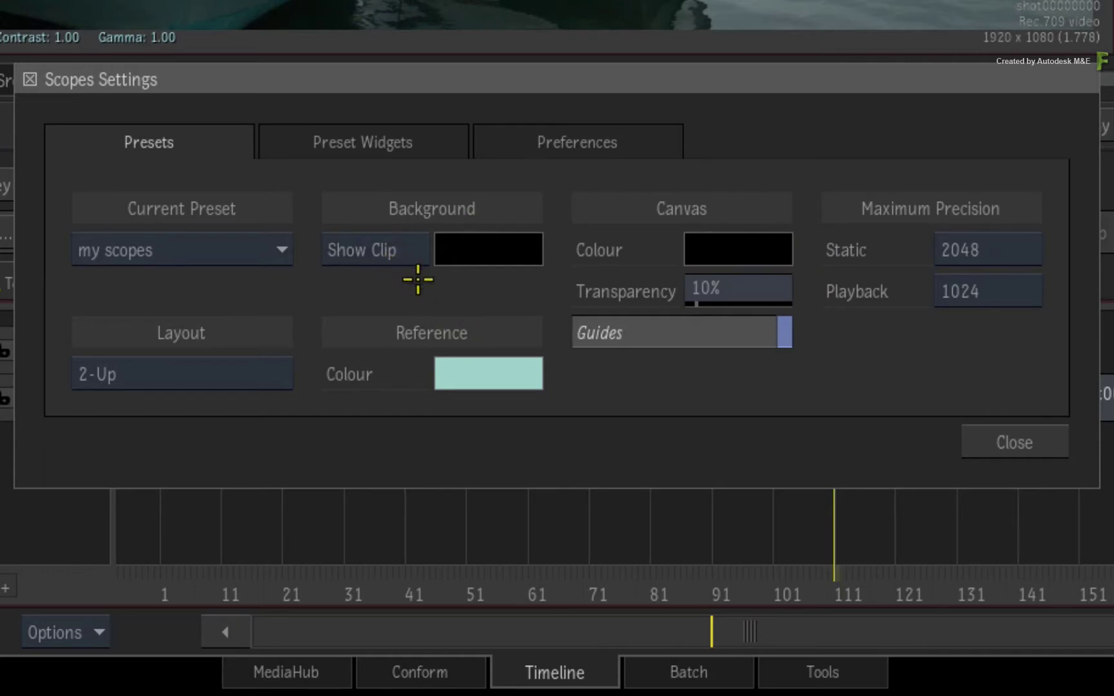
{"action": "left_click", "coordinate": [415, 252]}
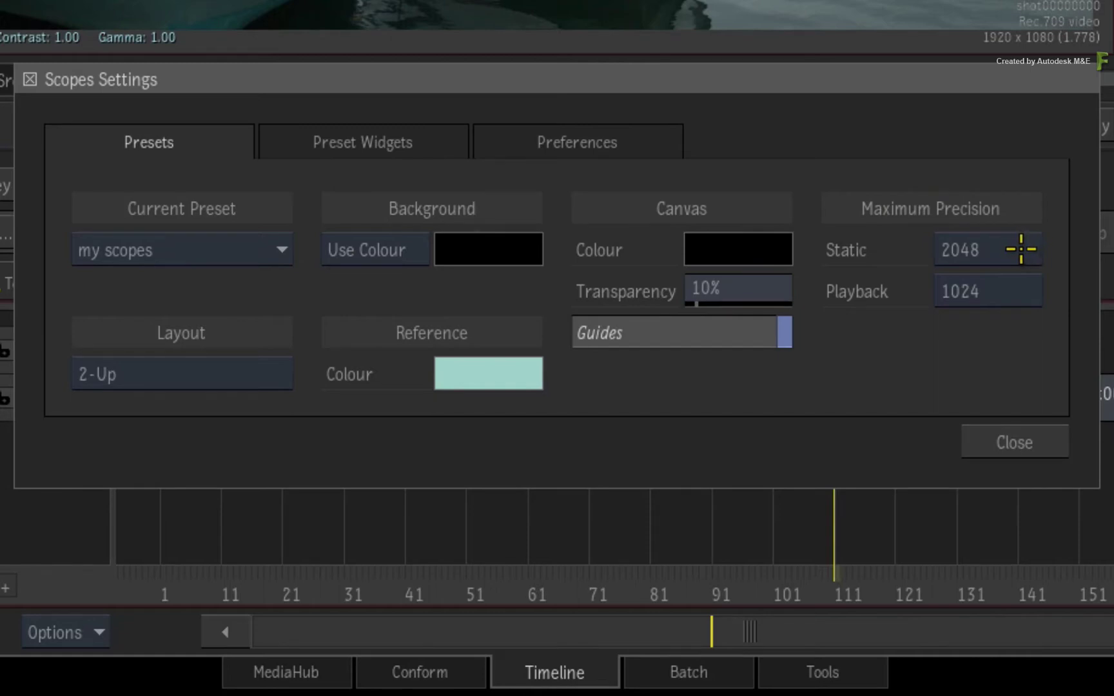
Keep precision at 2048 static and 1024 playback, moving to the beach shot.
{"action": "left_click", "coordinate": [1016, 250]}
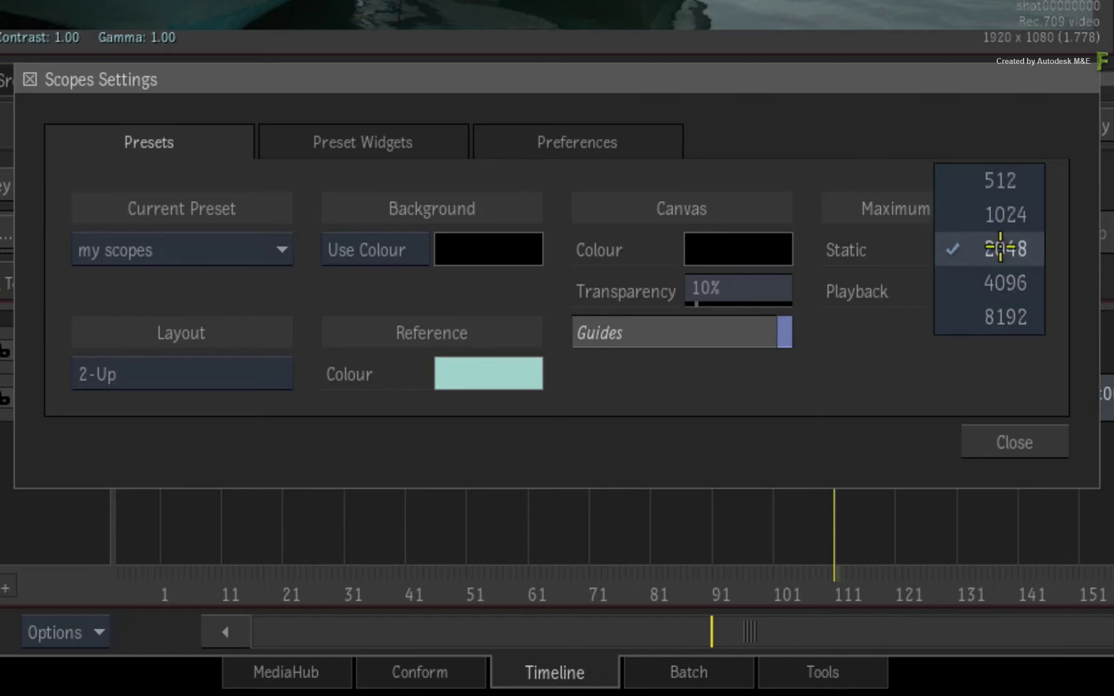
{"action": "left_click", "coordinate": [973, 247]}
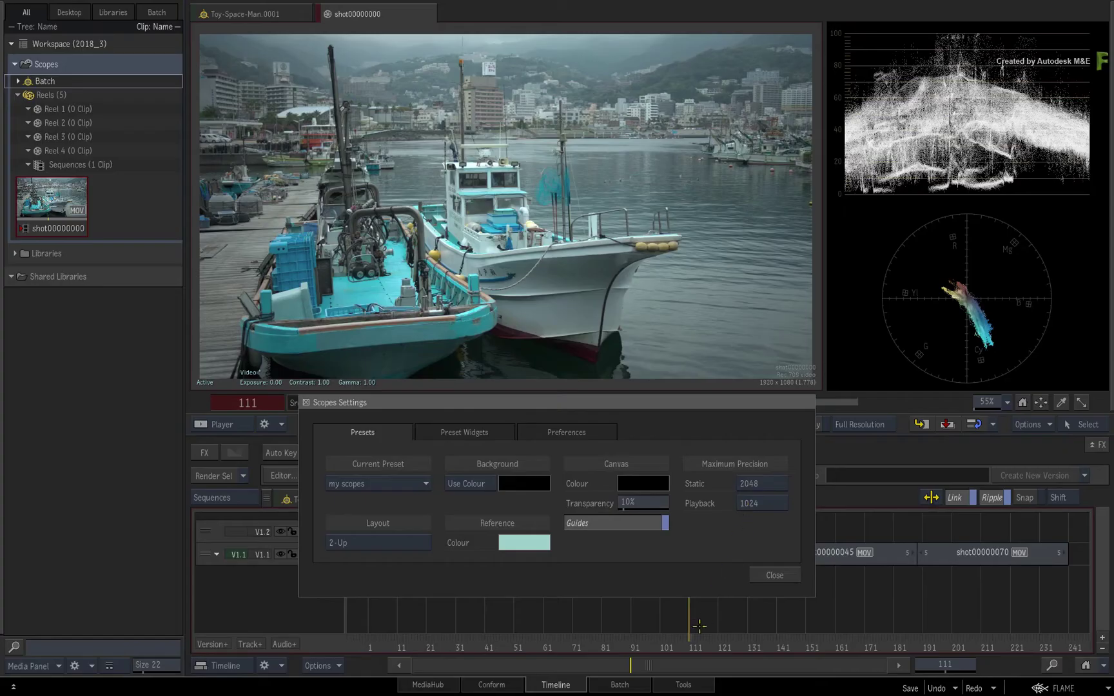
{"action": "mouse_move", "coordinate": [696, 627]}
{"action": "left_mouse_down"}
{"action": "mouse_move", "coordinate": [514, 625]}
{"action": "mouse_move", "coordinate": [903, 621]}
{"action": "mouse_move", "coordinate": [540, 615]}
{"action": "left_mouse_up"}
{"action": "left_click", "coordinate": [1014, 292]}
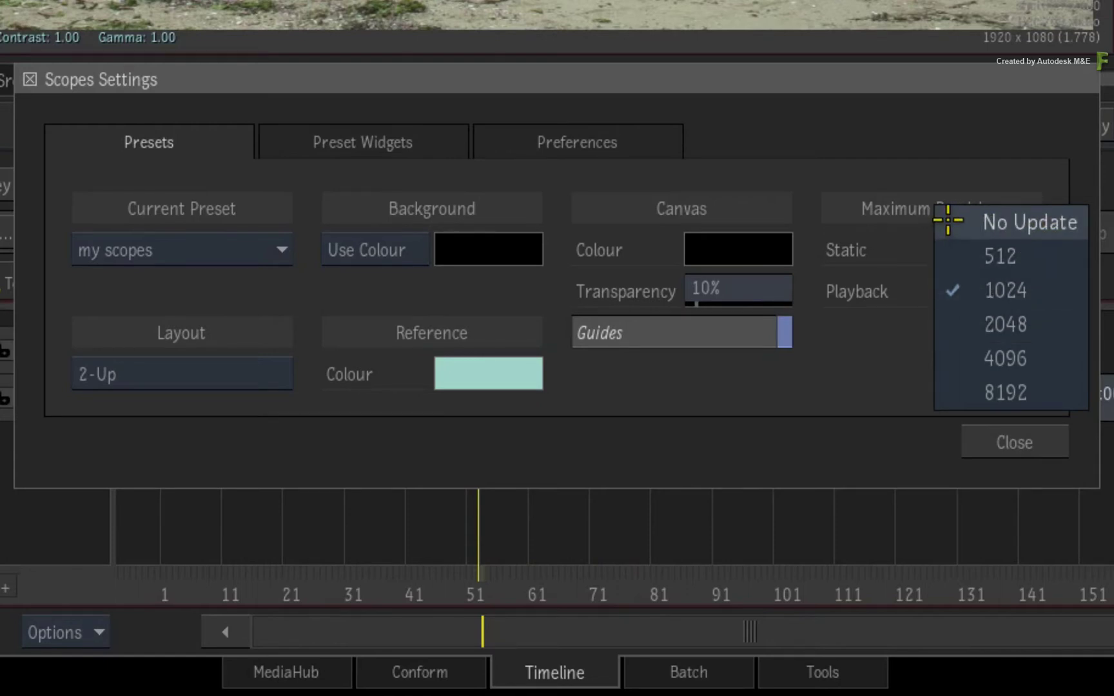
{"action": "left_click", "coordinate": [966, 289]}
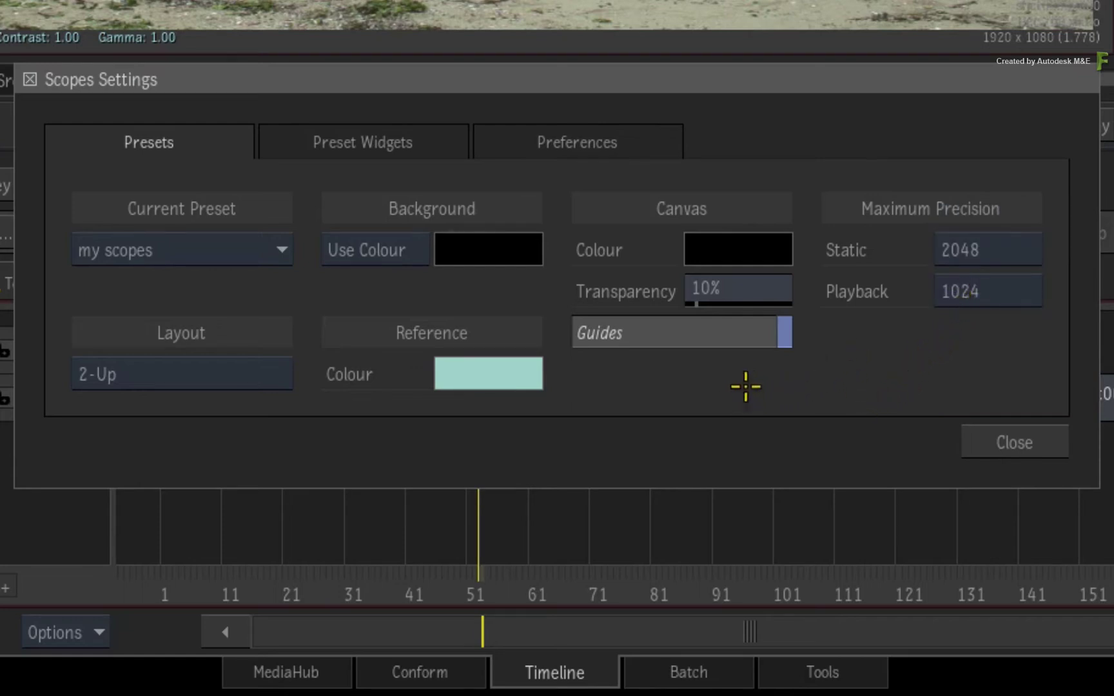
In Preset Widgets, set the waveform to Luminance - Colours with the playhead at frame 93.
{"action": "left_click", "coordinate": [429, 142]}
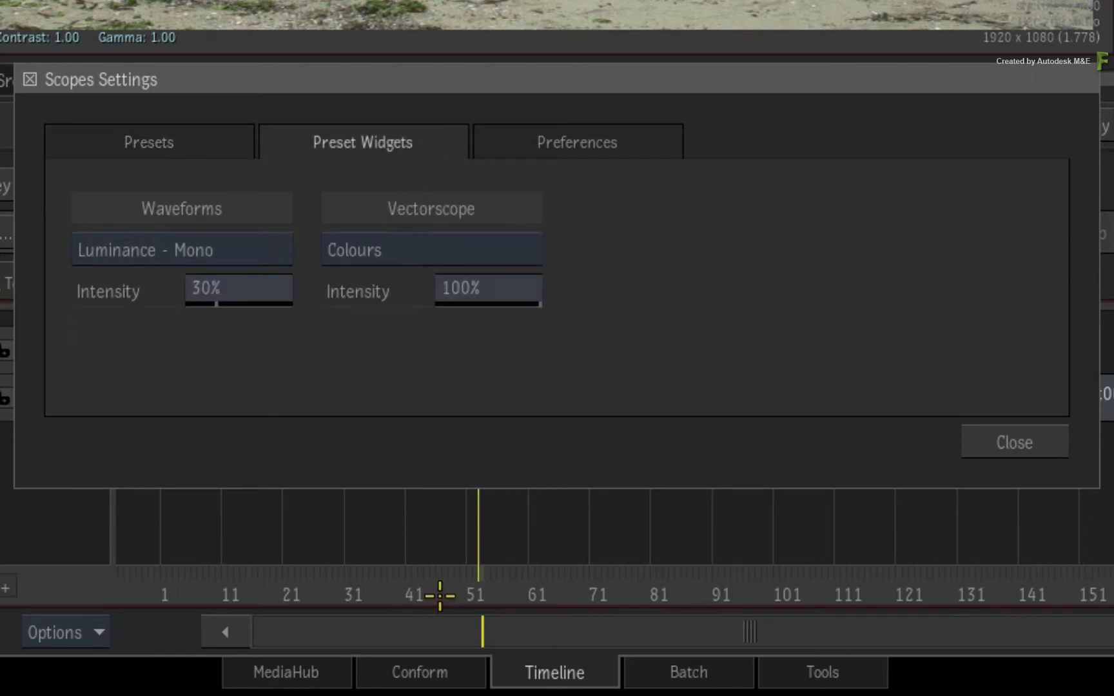
{"action": "mouse_move", "coordinate": [441, 594]}
{"action": "left_mouse_down"}
{"action": "mouse_move", "coordinate": [543, 567]}
{"action": "mouse_move", "coordinate": [655, 574]}
{"action": "left_mouse_up"}
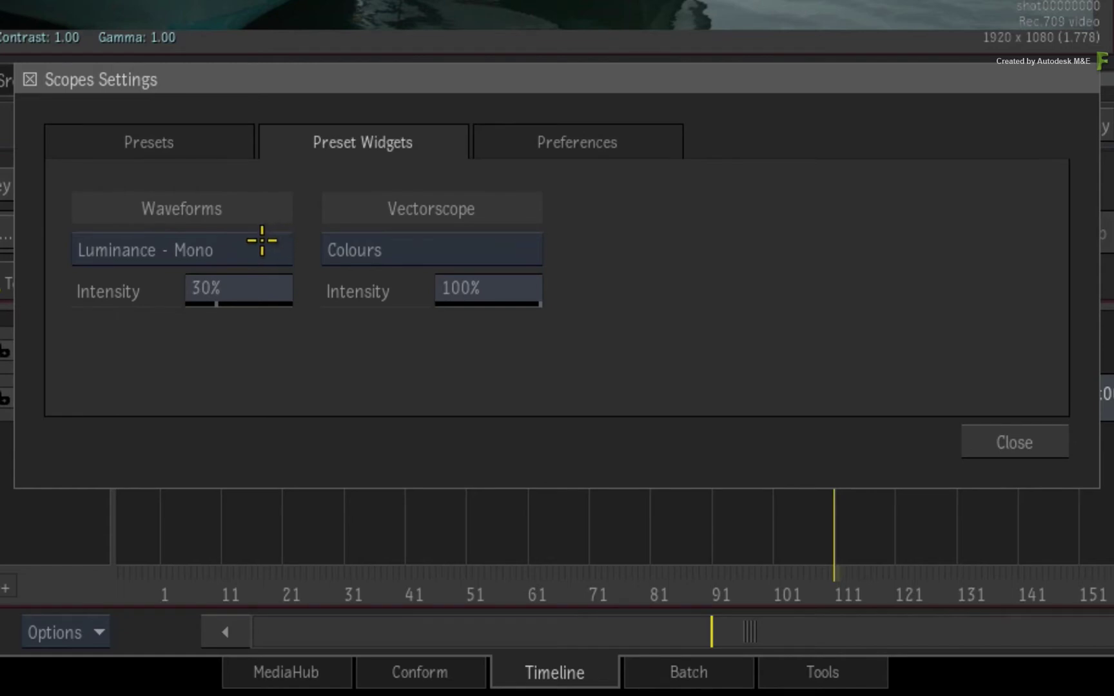
{"action": "left_click", "coordinate": [261, 240]}
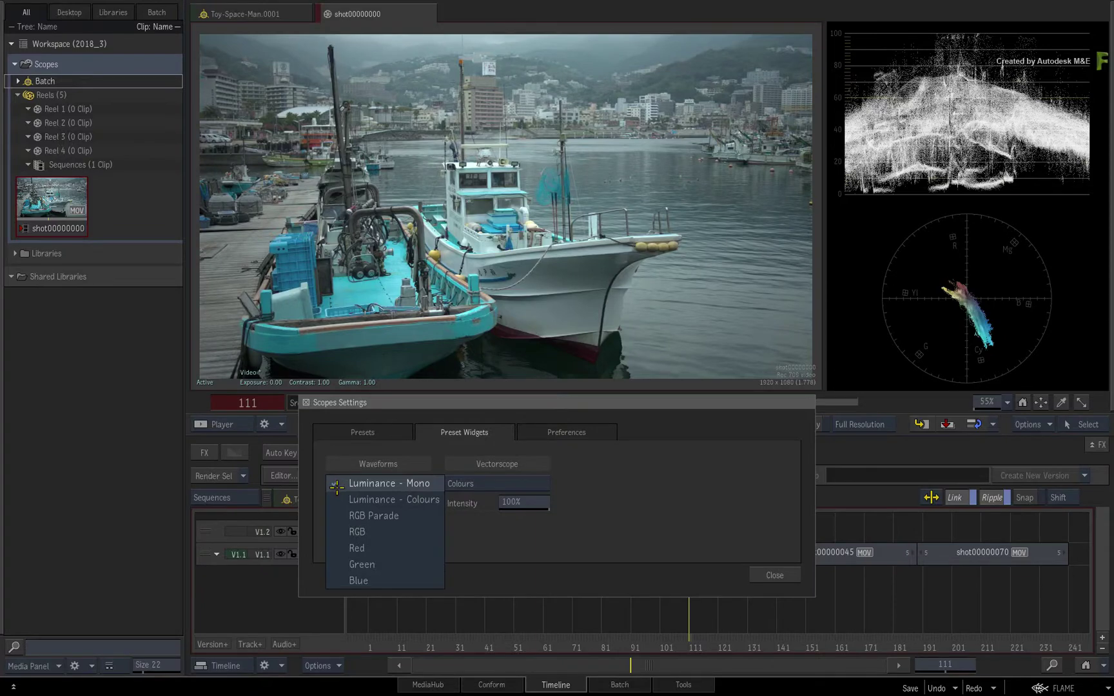
{"action": "left_click", "coordinate": [336, 500]}
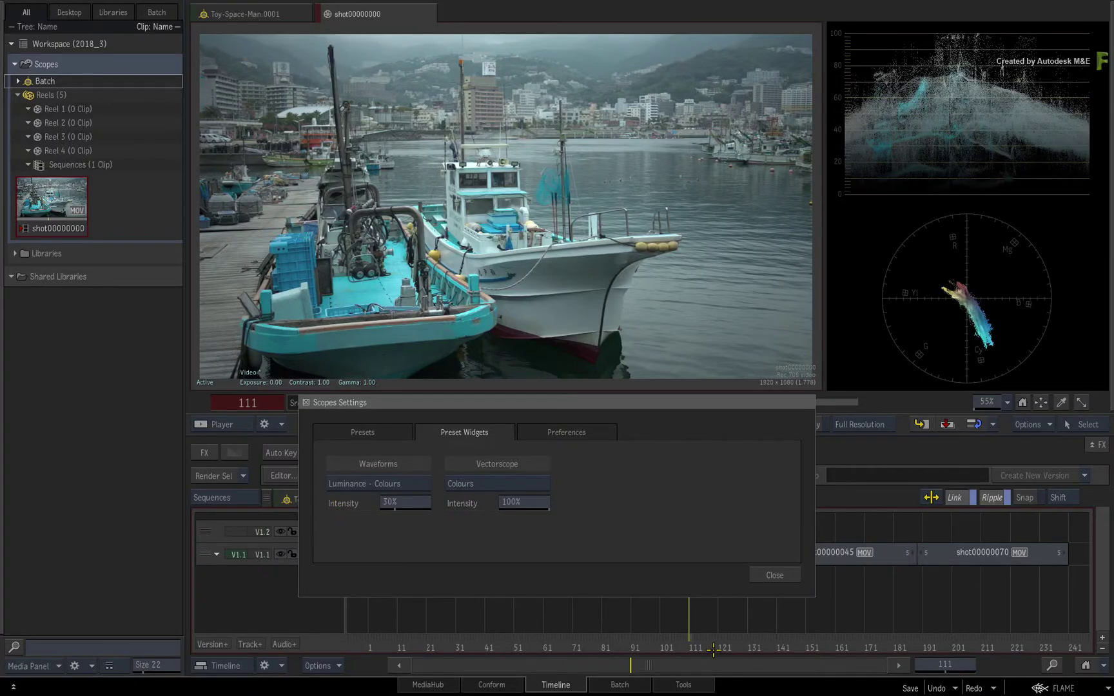
{"action": "left_click_drag", "start_coordinate": [713, 651], "coordinate": [638, 654]}
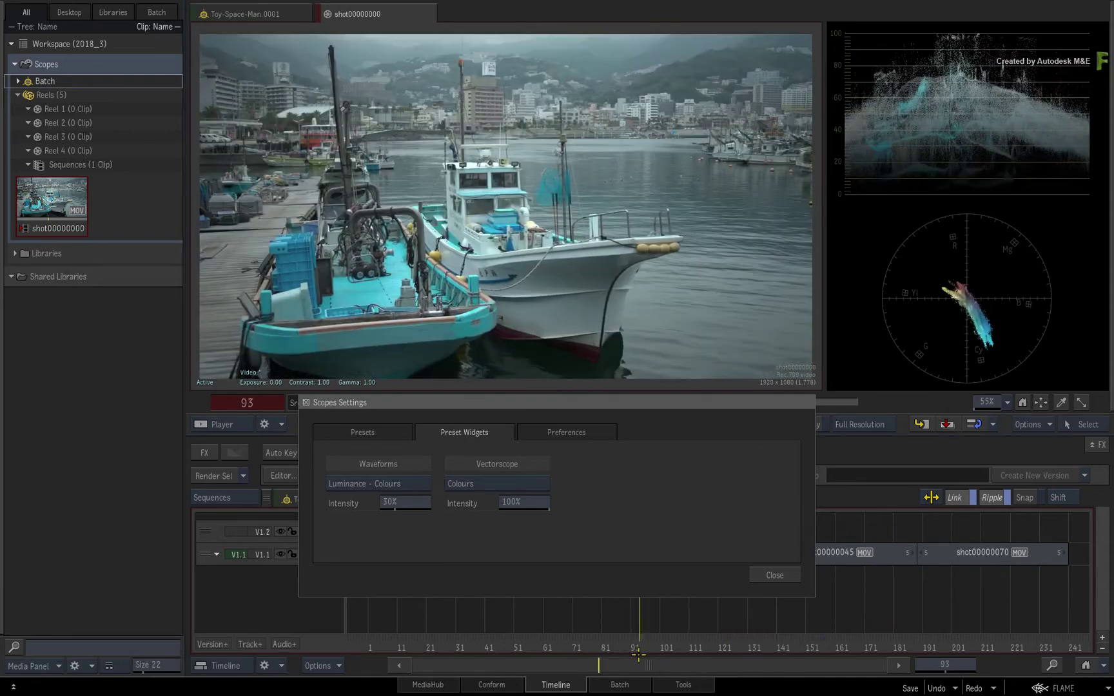
Cycle the waveform through RGB Parade, overlaid RGB, Luminance - Colours, Red, Green and Blue.
{"action": "left_click", "coordinate": [401, 484]}
{"action": "left_click", "coordinate": [399, 500]}
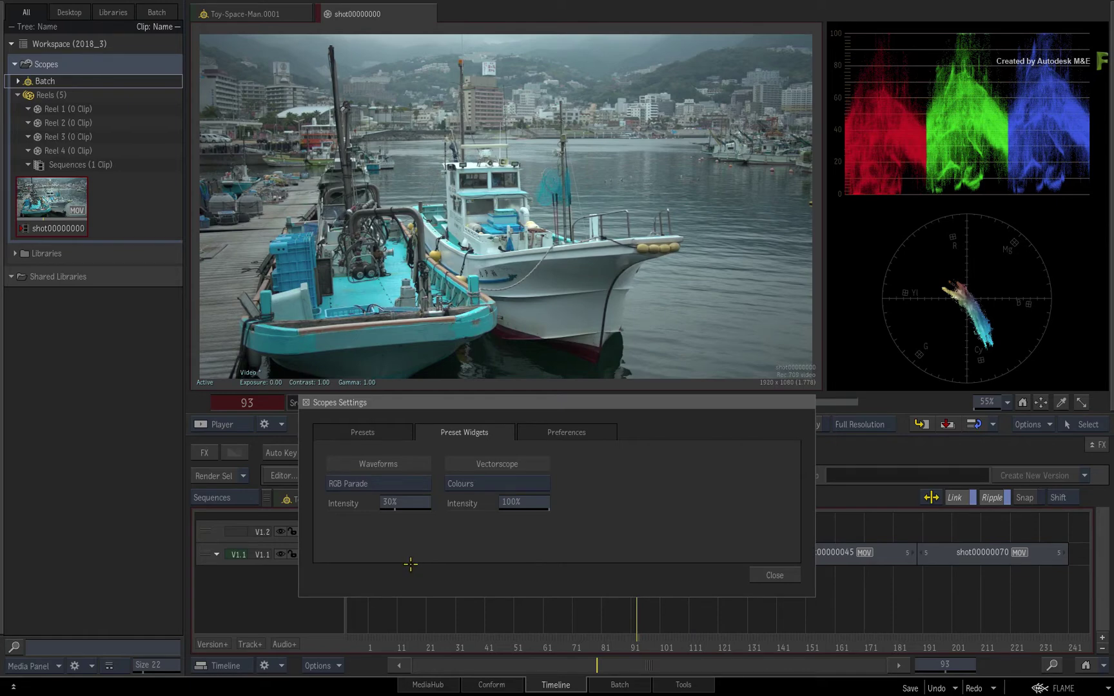
{"action": "left_click", "coordinate": [408, 479]}
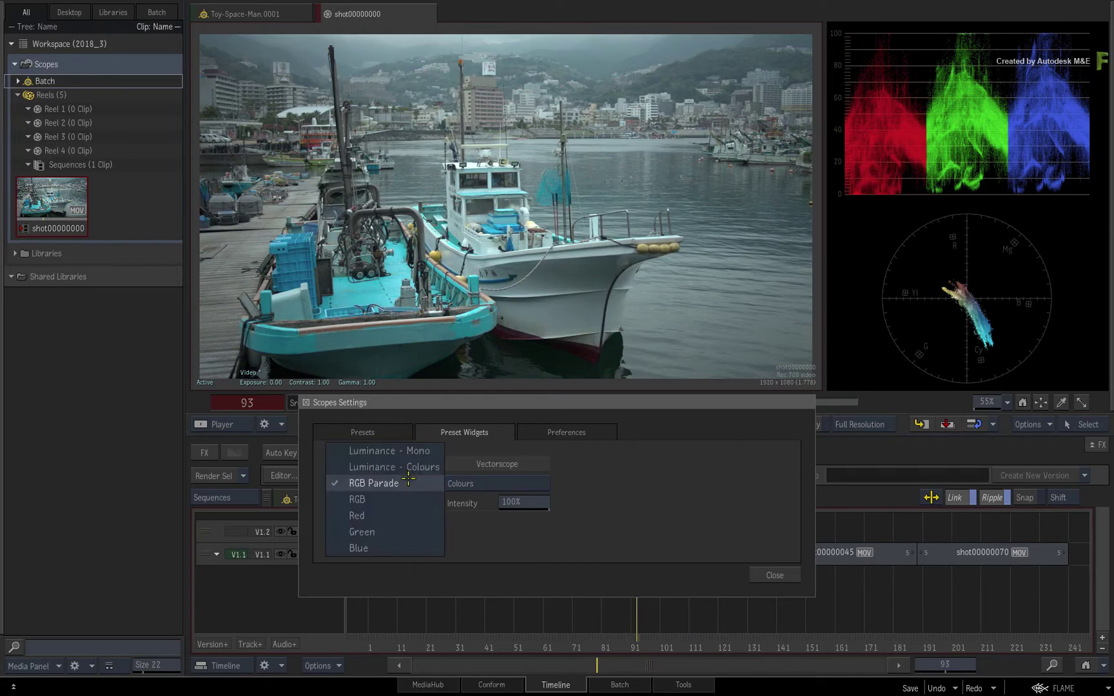
{"action": "left_click", "coordinate": [409, 499]}
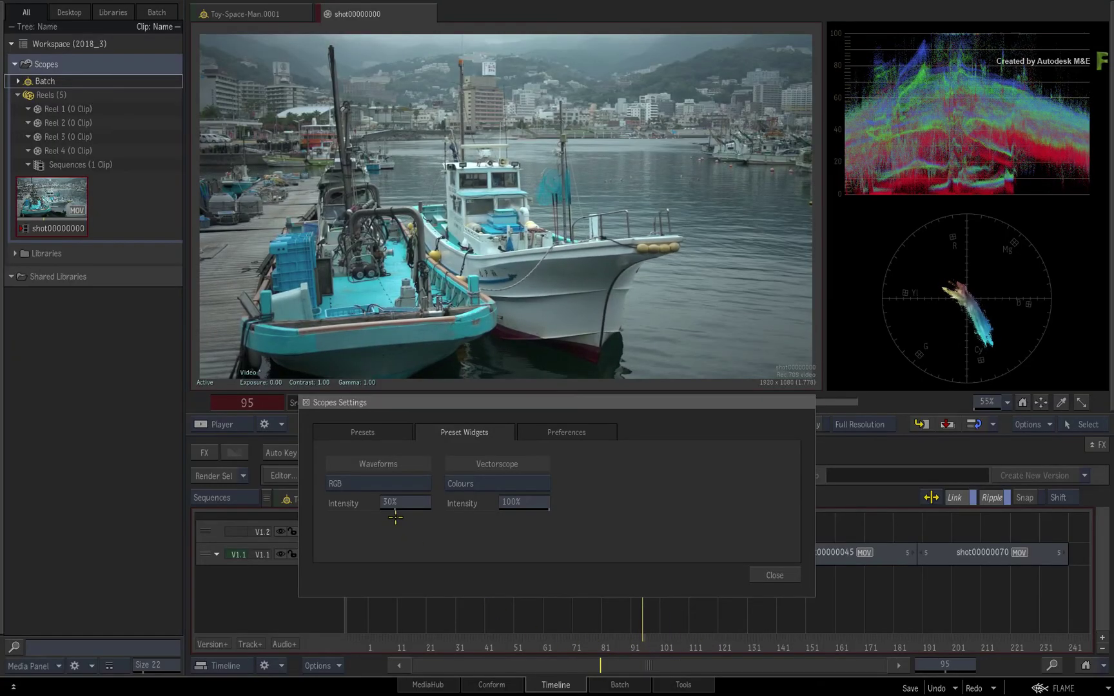
{"action": "left_click", "coordinate": [383, 483]}
{"action": "left_click", "coordinate": [412, 451]}
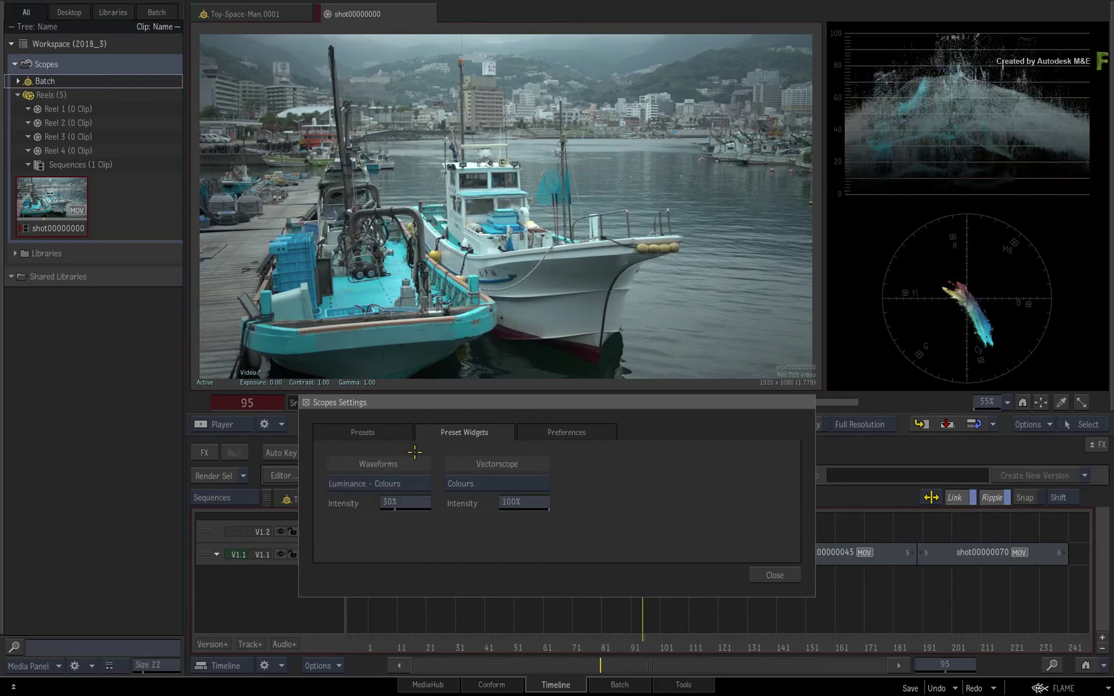
{"action": "left_click", "coordinate": [414, 486]}
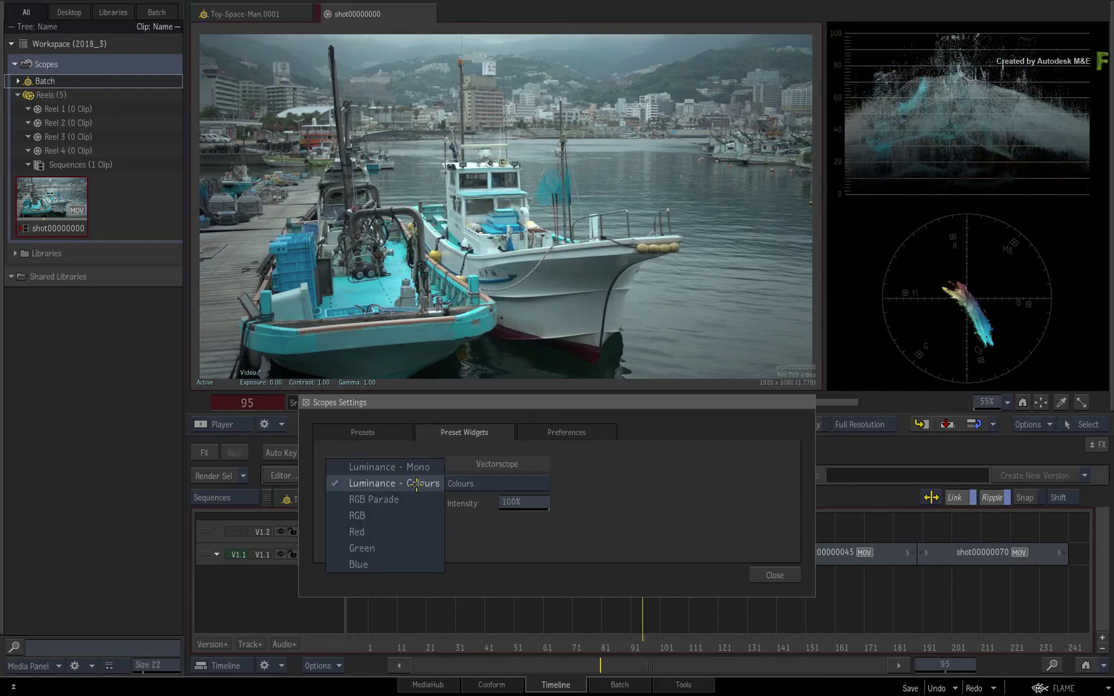
{"action": "left_click", "coordinate": [414, 531]}
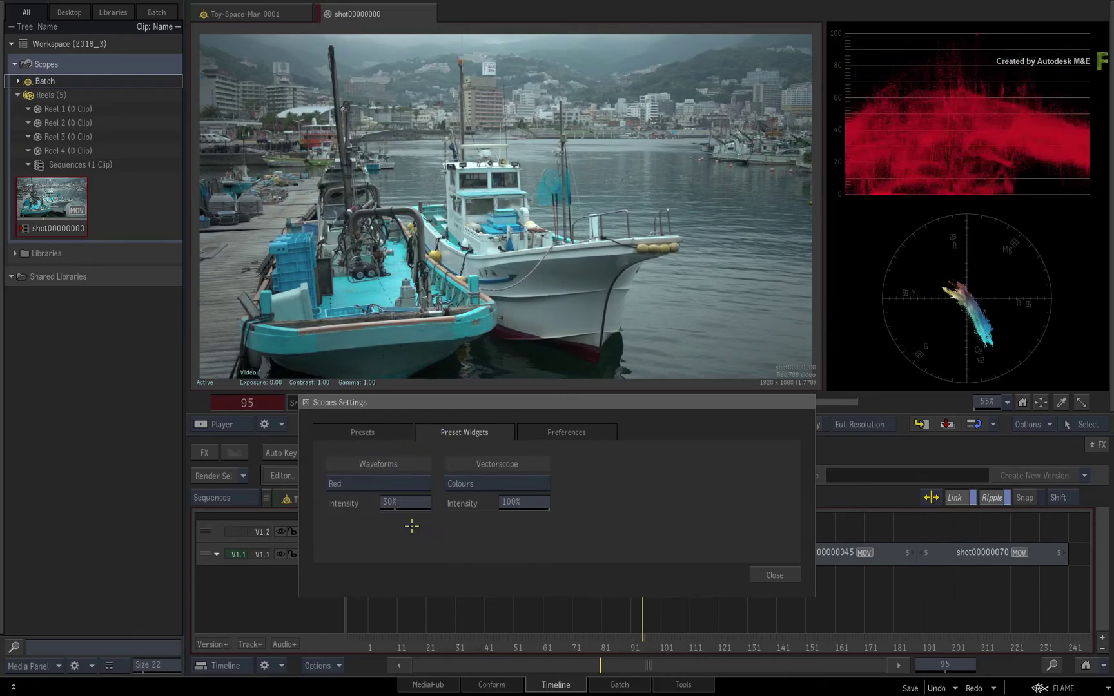
{"action": "left_click", "coordinate": [414, 486]}
{"action": "left_click", "coordinate": [413, 499]}
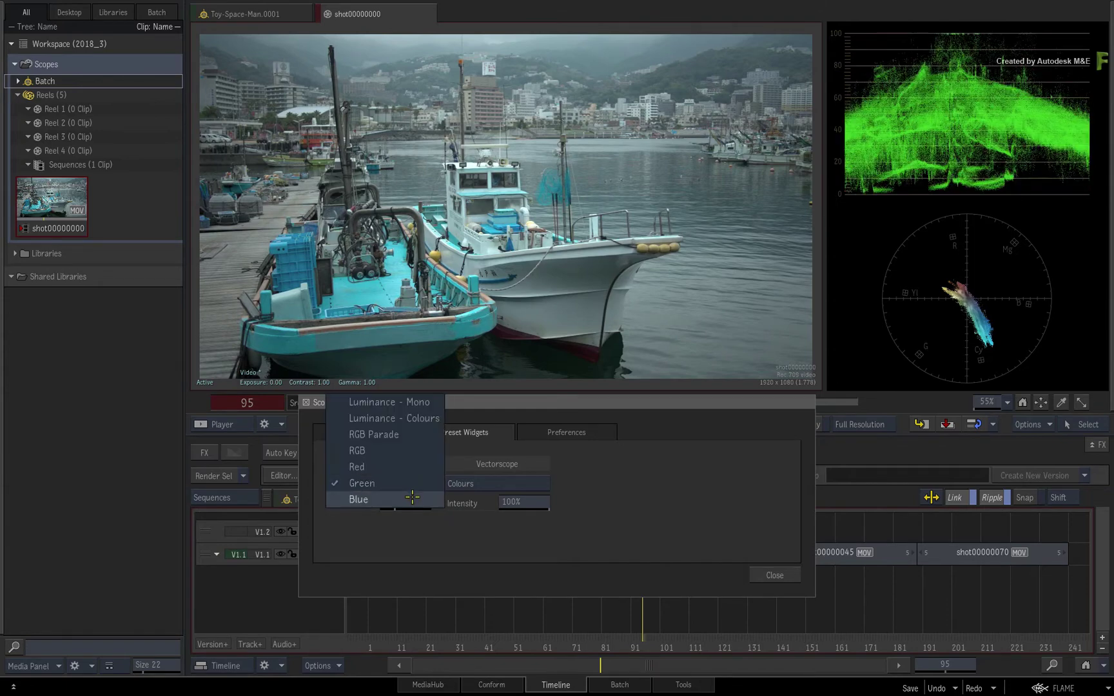
{"action": "left_click", "coordinate": [411, 501]}
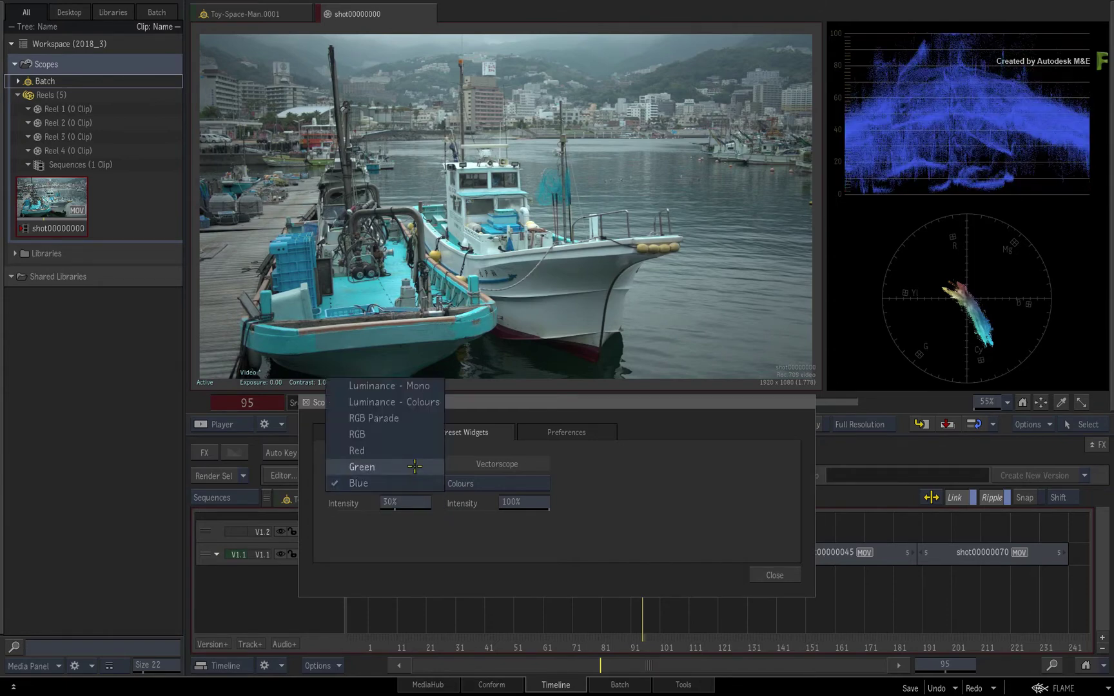
Set the waveform to RGB Parade and lower its intensity to 28%.
{"action": "left_click", "coordinate": [417, 386]}
{"action": "left_click", "coordinate": [413, 484]}
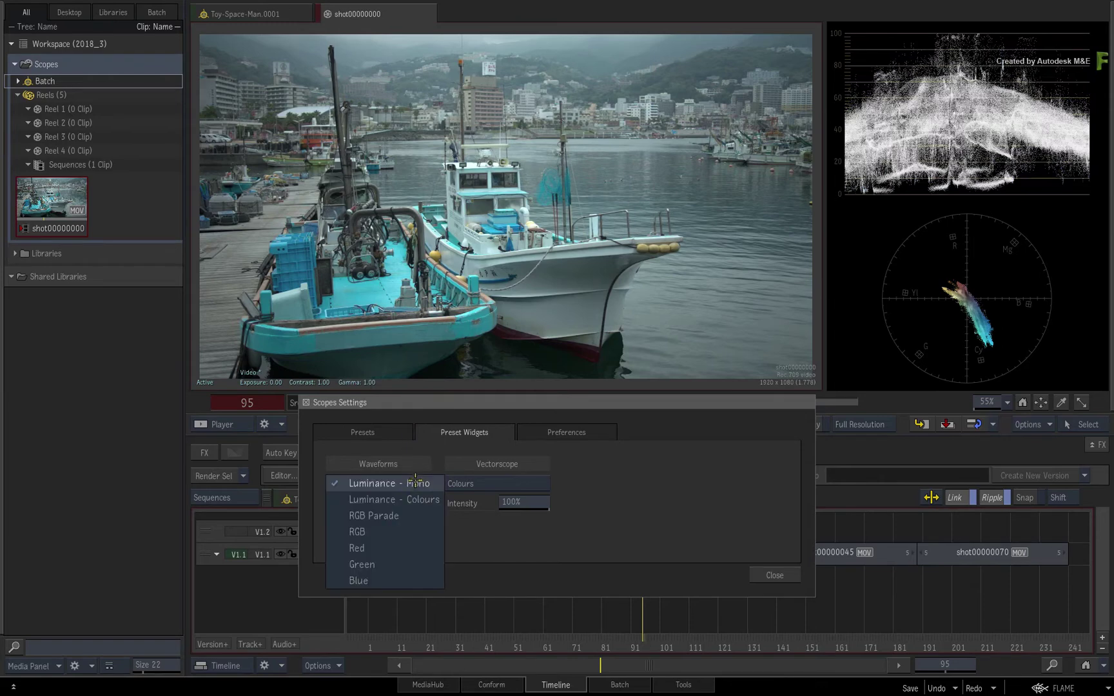
{"action": "left_click", "coordinate": [423, 500]}
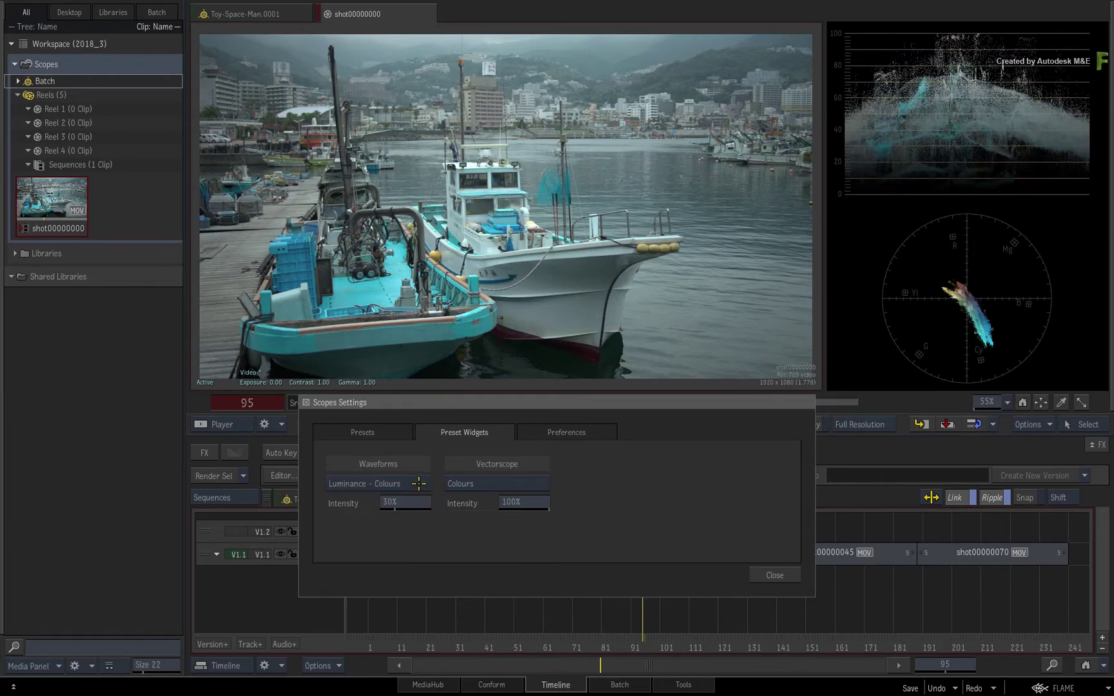
{"action": "left_click", "coordinate": [419, 483]}
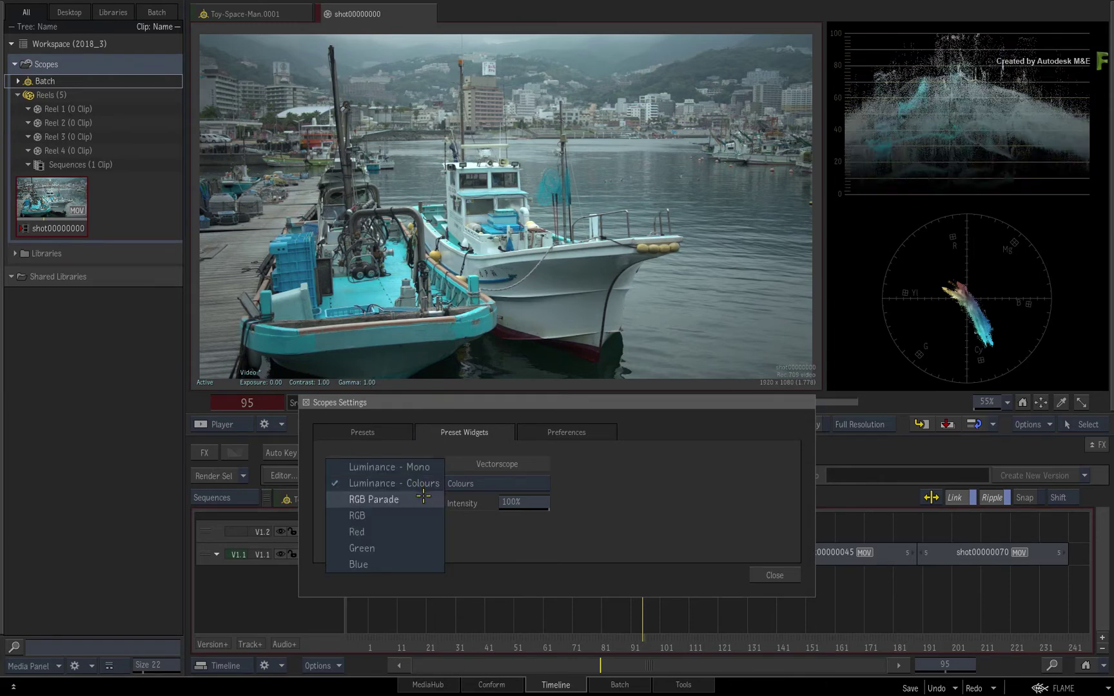
{"action": "left_click", "coordinate": [424, 499]}
{"action": "mouse_move", "coordinate": [403, 505]}
{"action": "left_mouse_down"}
{"action": "mouse_move", "coordinate": [392, 504]}
{"action": "mouse_move", "coordinate": [400, 514]}
{"action": "left_mouse_up"}
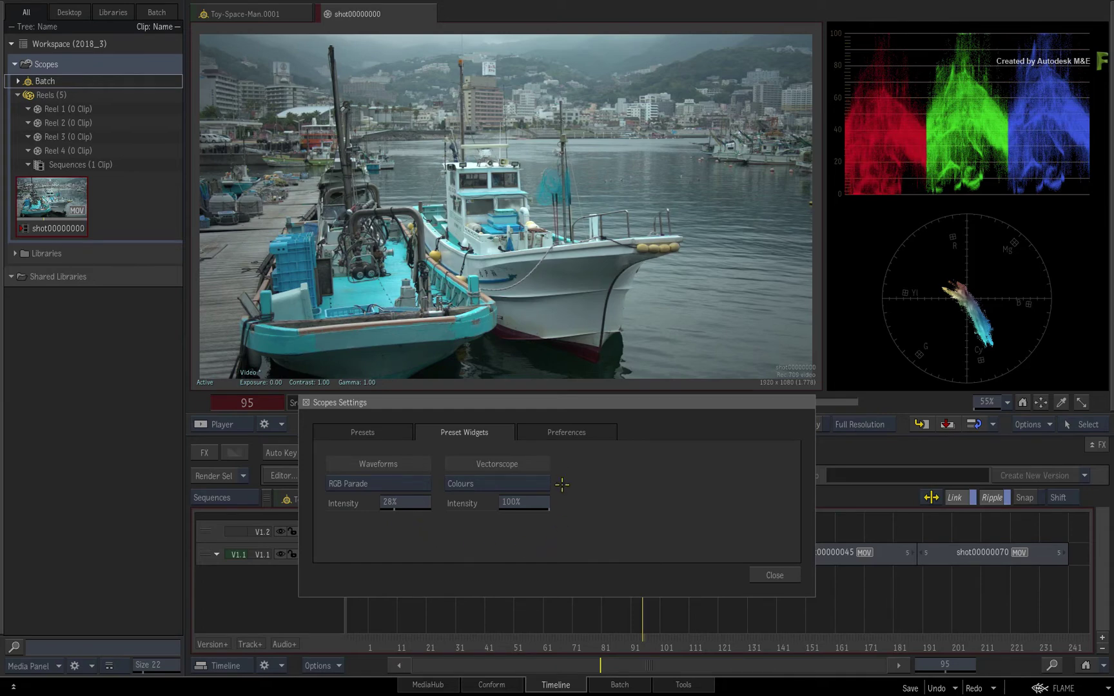
{"action": "left_click", "coordinate": [538, 484]}
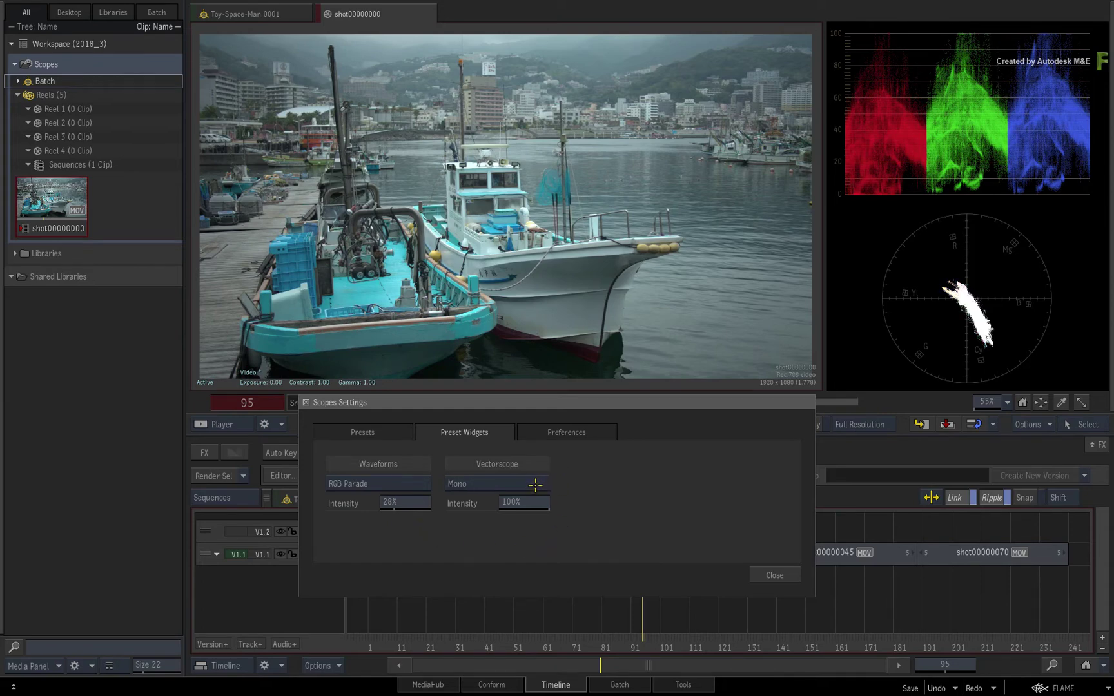
{"action": "left_click", "coordinate": [535, 485]}
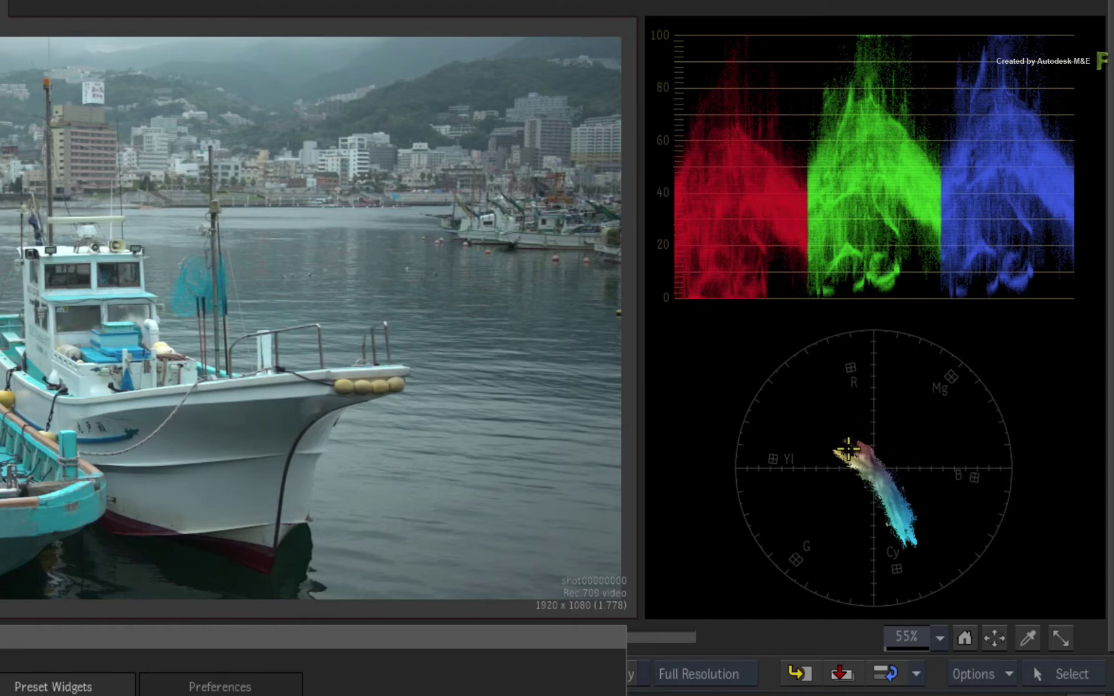
{"action": "right_click", "coordinate": [850, 457]}
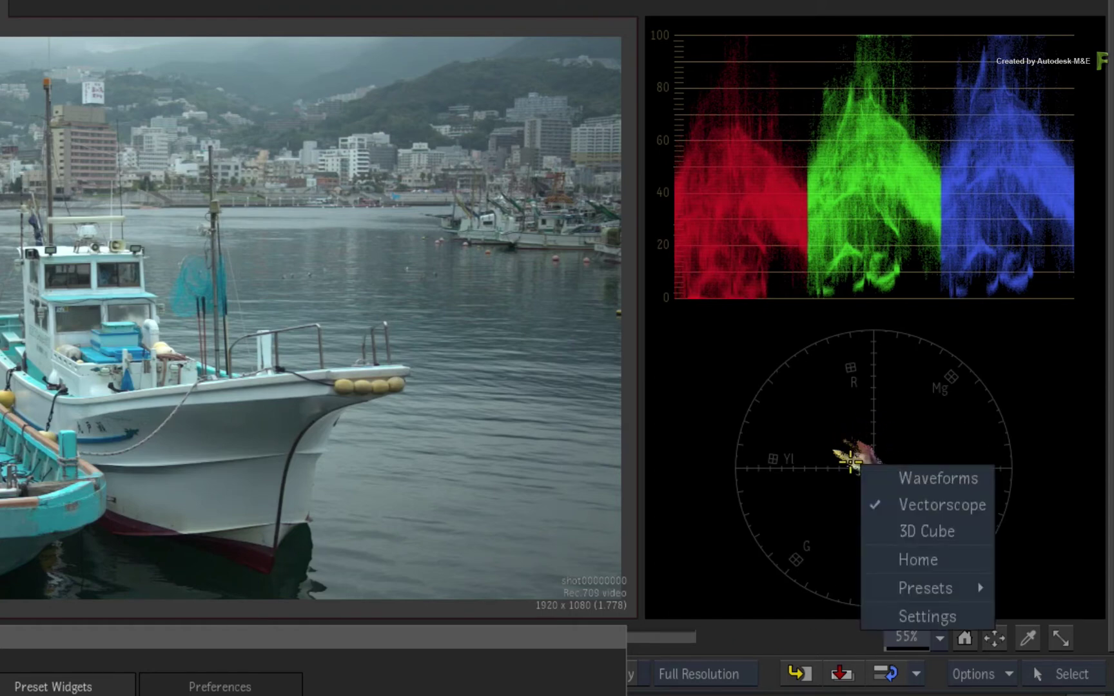
{"action": "left_click", "coordinate": [905, 478]}
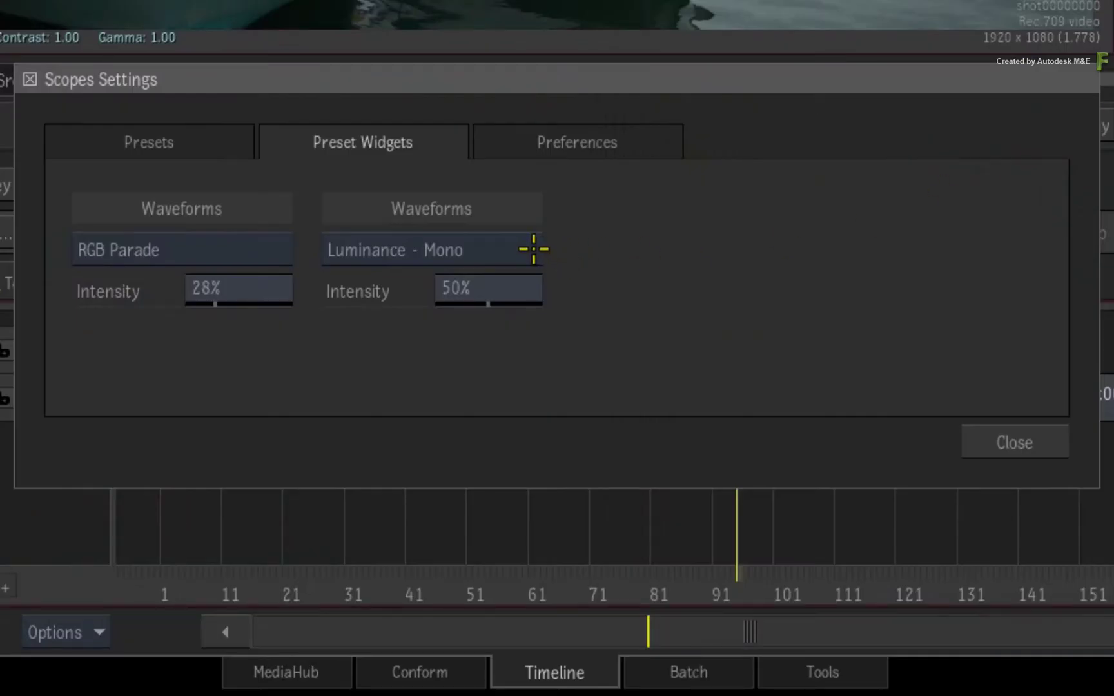
{"action": "left_click", "coordinate": [531, 251]}
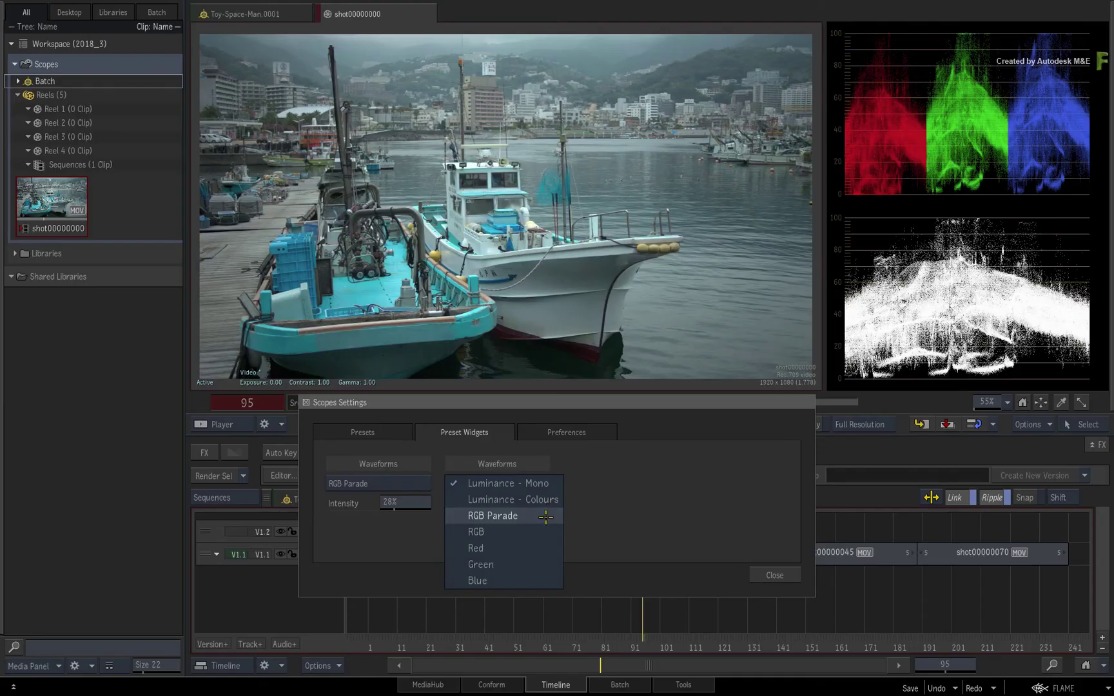
{"action": "left_click", "coordinate": [543, 534]}
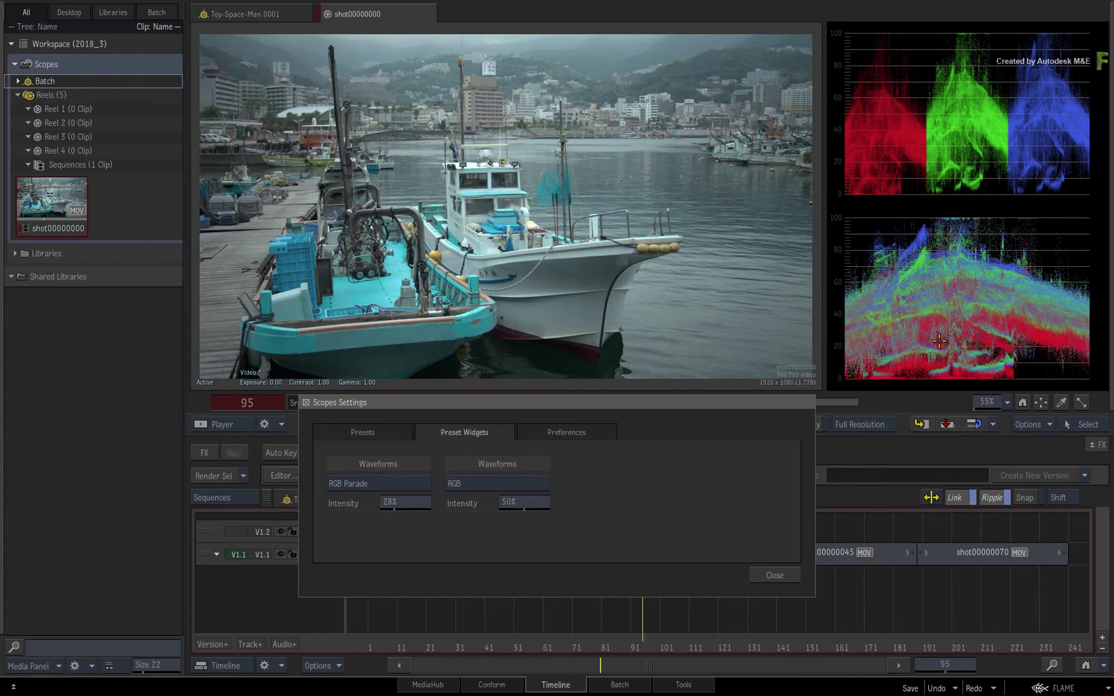
{"action": "right_click", "coordinate": [930, 275]}
{"action": "left_click", "coordinate": [963, 303]}
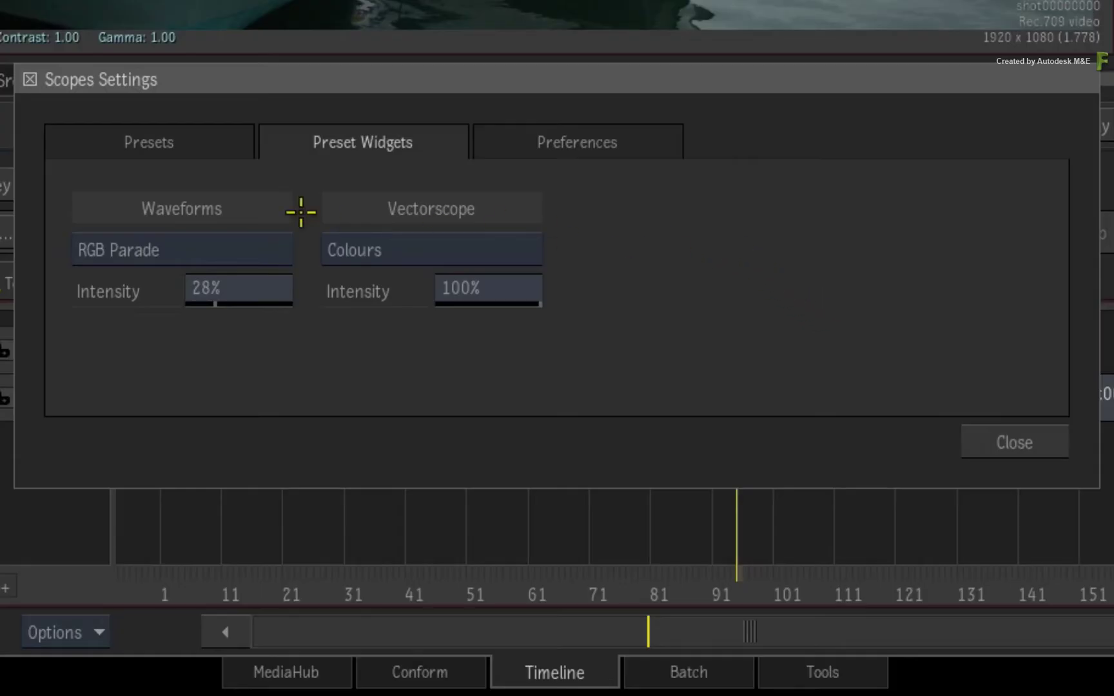
Check the 'my scopes' 2-Up layout on the Presets tab, then close Scopes Settings.
{"action": "left_click", "coordinate": [148, 145]}
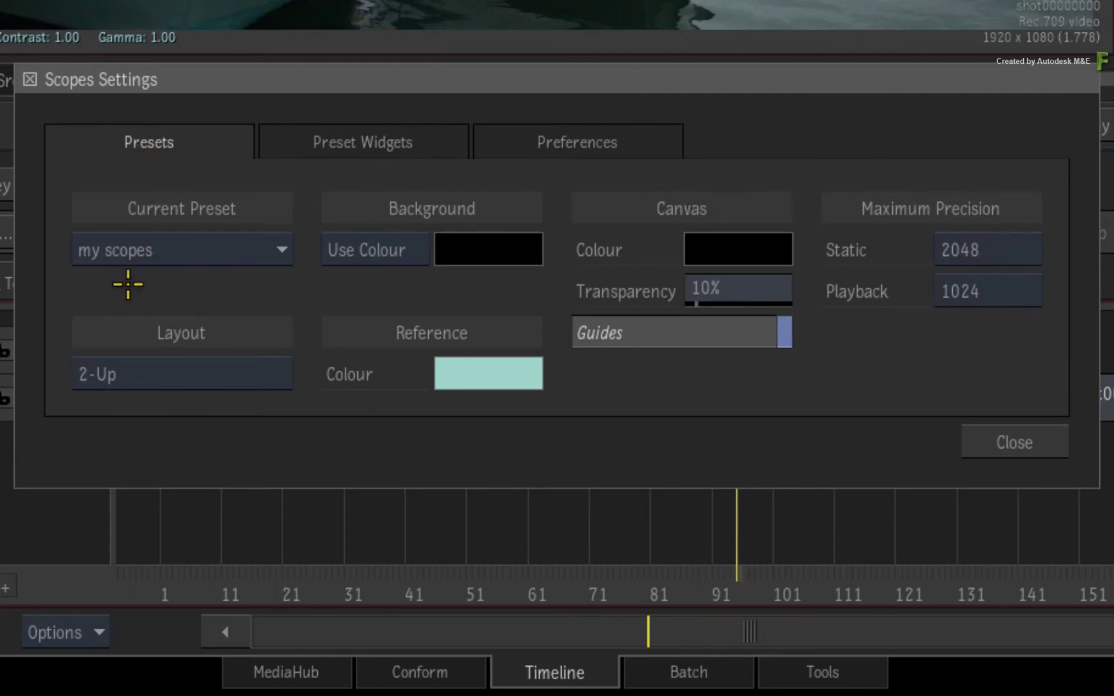
{"action": "left_click", "coordinate": [1014, 440]}
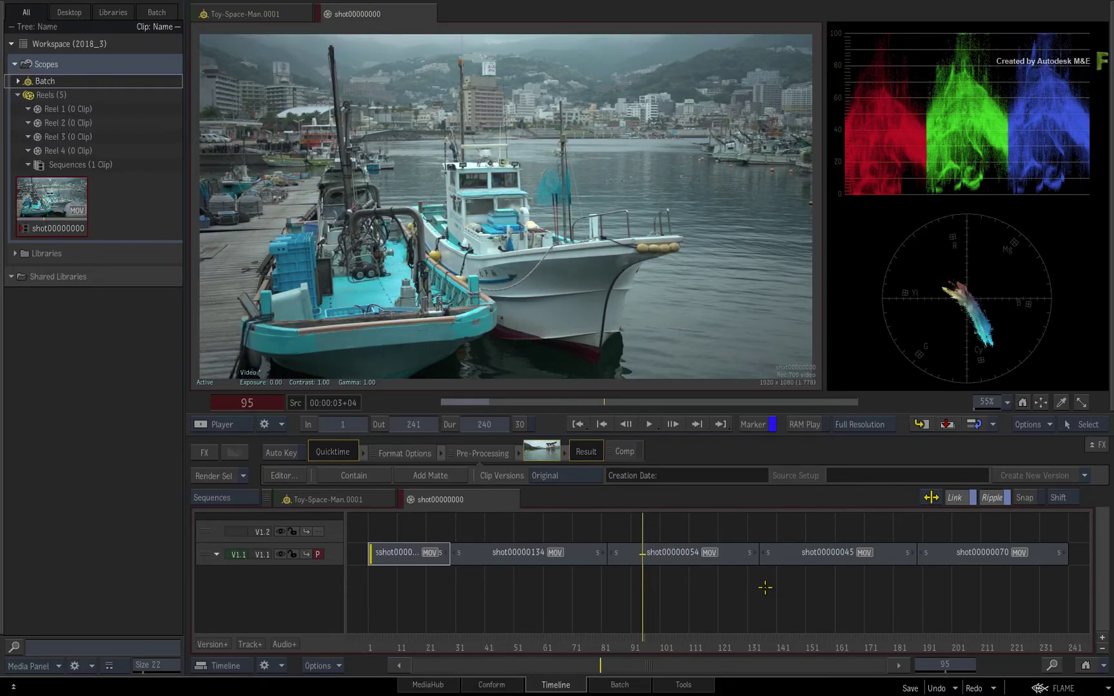
{"action": "right_click", "coordinate": [923, 268]}
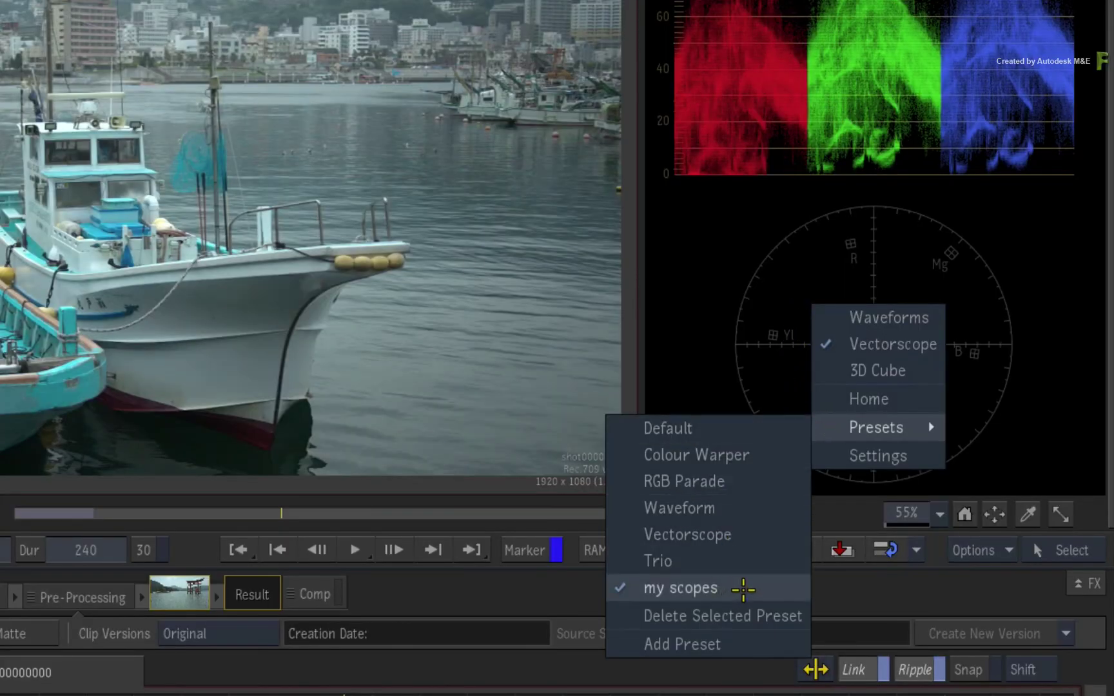
{"action": "left_click", "coordinate": [748, 588]}
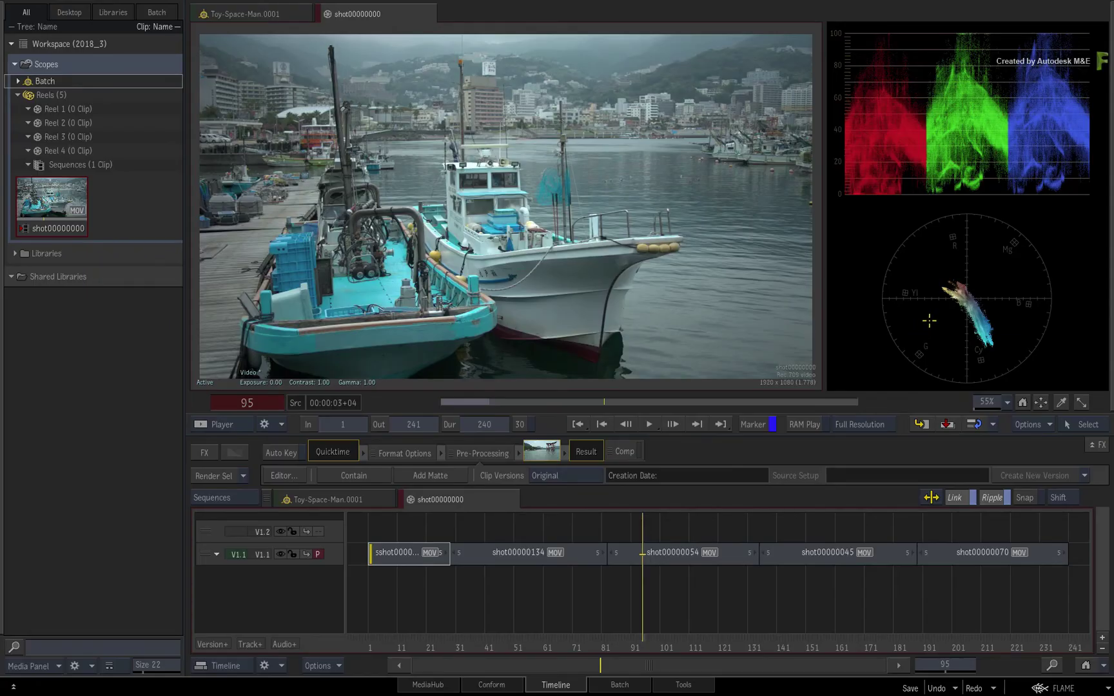
{"action": "right_click", "coordinate": [920, 320]}
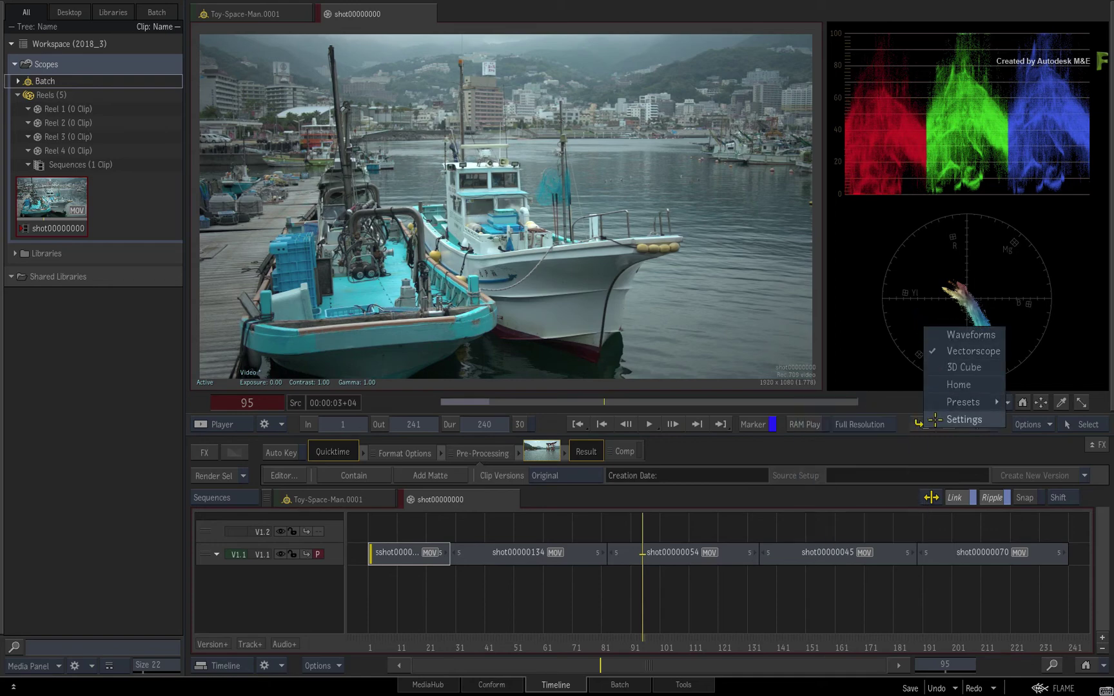
{"action": "left_click", "coordinate": [936, 419]}
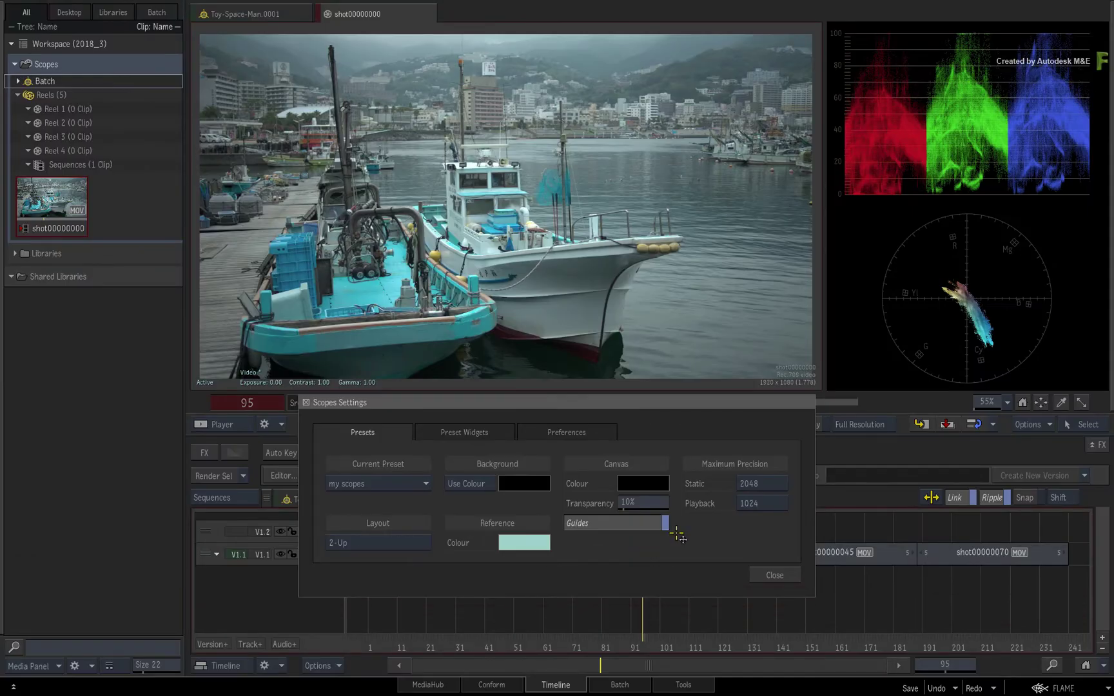
Close the scopes settings, rewind to the sequence start and play it back.
{"action": "left_click", "coordinate": [768, 575]}
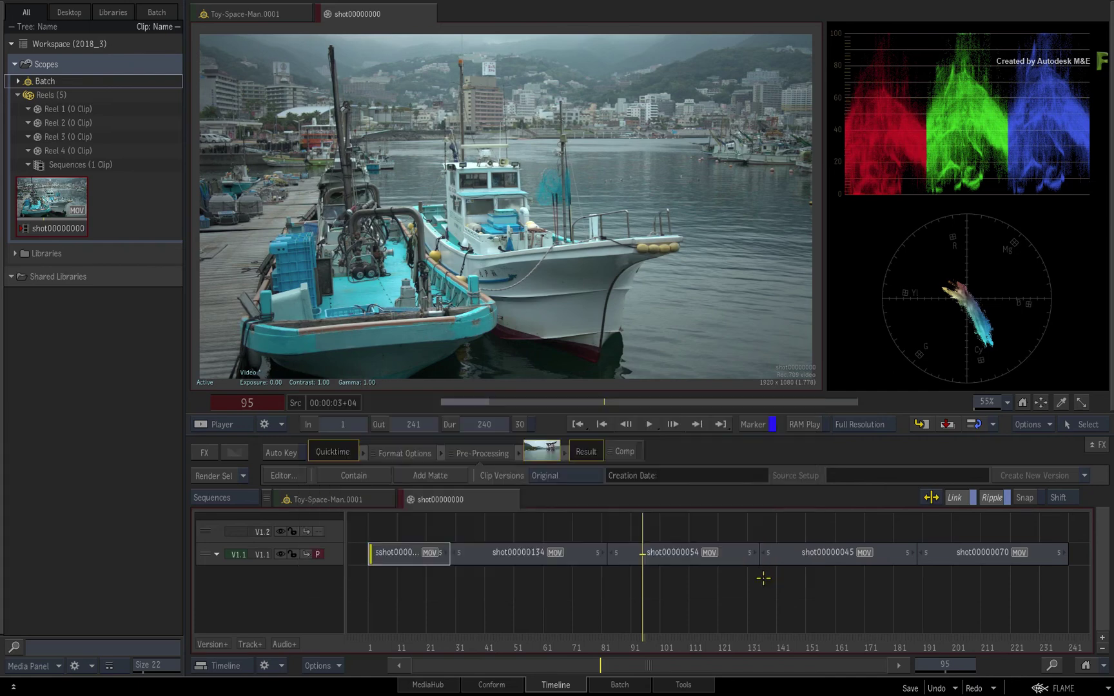
{"action": "left_click_drag", "start_coordinate": [635, 641], "coordinate": [404, 661]}
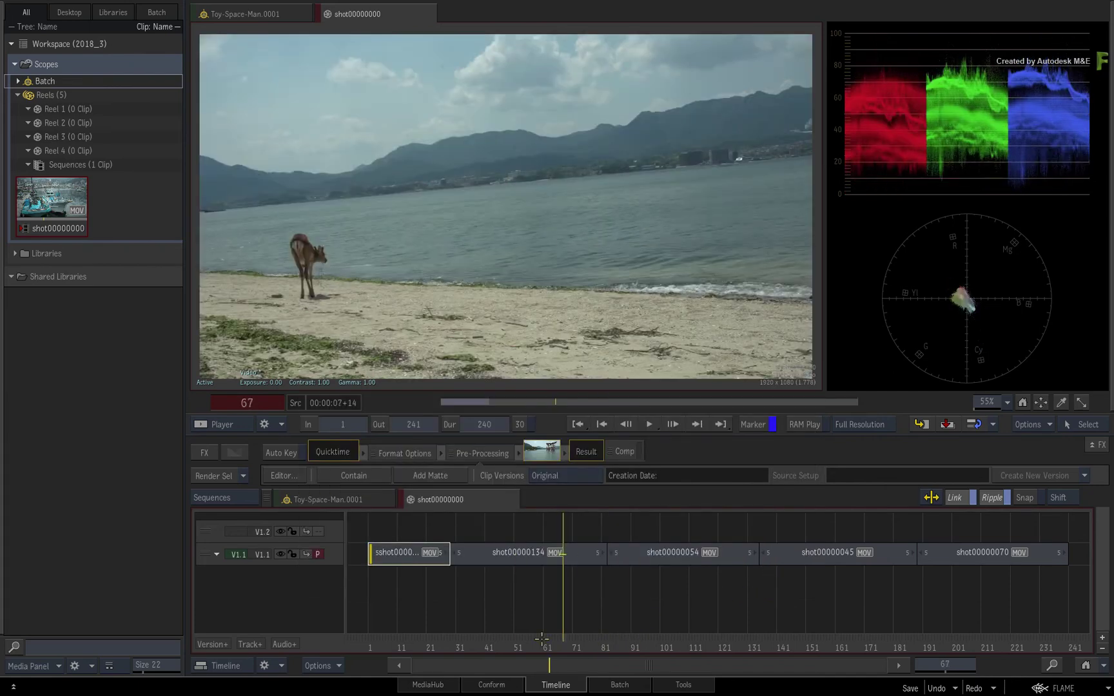
{"action": "key", "text": "space"}
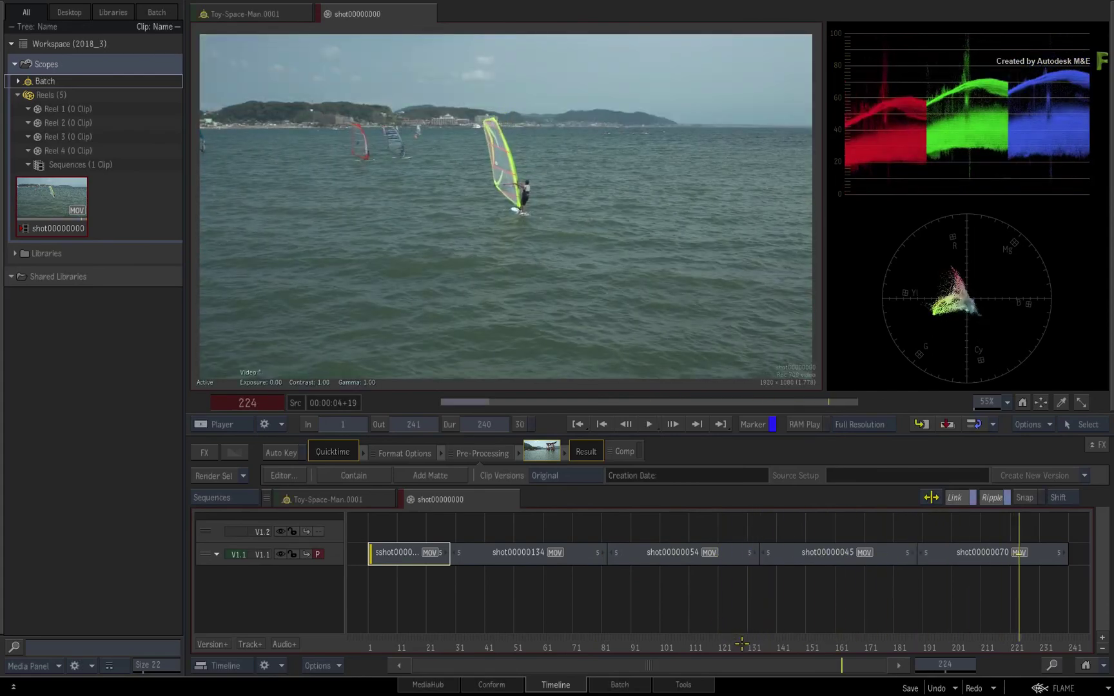
Add a Colour Correct effect to the harbour boats clip shot00000054.
{"action": "mouse_move", "coordinate": [731, 644]}
{"action": "left_mouse_down"}
{"action": "mouse_move", "coordinate": [644, 644]}
{"action": "mouse_move", "coordinate": [722, 638]}
{"action": "mouse_move", "coordinate": [626, 620]}
{"action": "left_mouse_up"}
{"action": "left_click", "coordinate": [631, 563]}
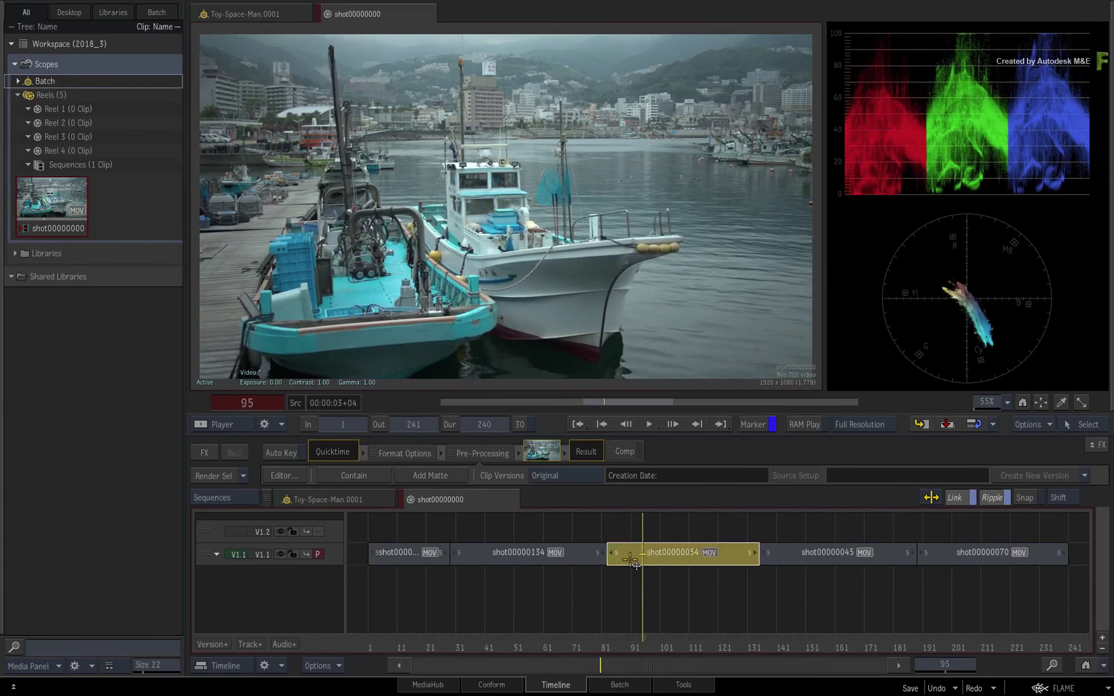
{"action": "left_click", "coordinate": [648, 649]}
{"action": "key", "text": "f"}
{"action": "left_click", "coordinate": [615, 493]}
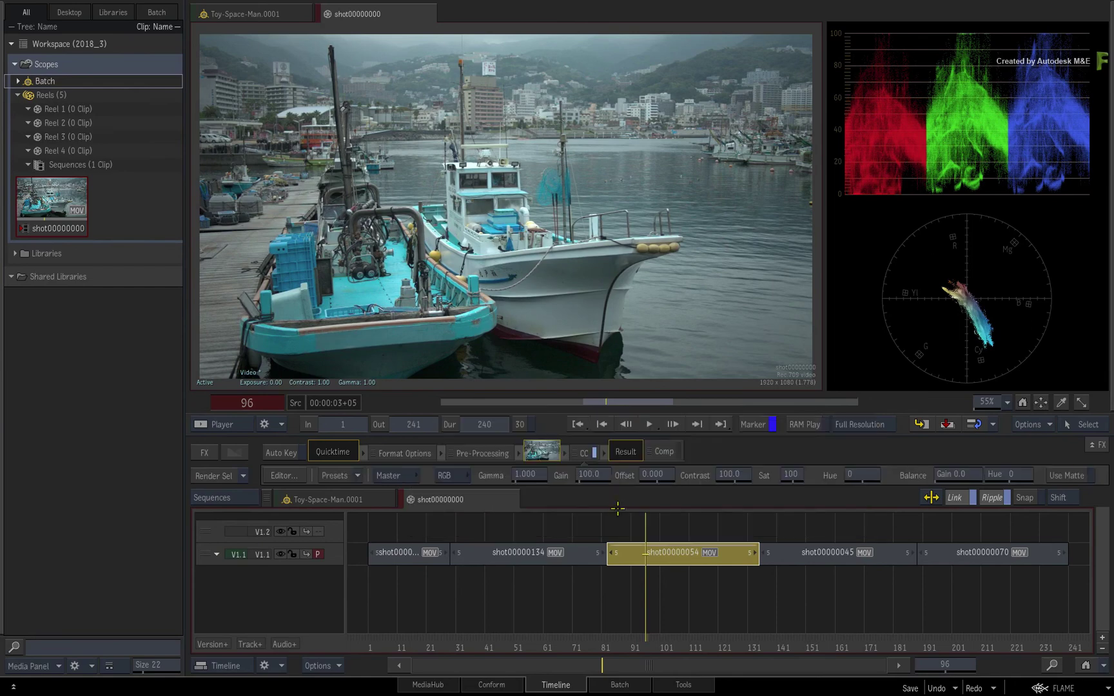
Set the colour correction to gain 94.0 and gamma 0.850, checking it in playback.
{"action": "left_click_drag", "start_coordinate": [648, 629], "coordinate": [634, 609]}
{"action": "key", "text": "space"}
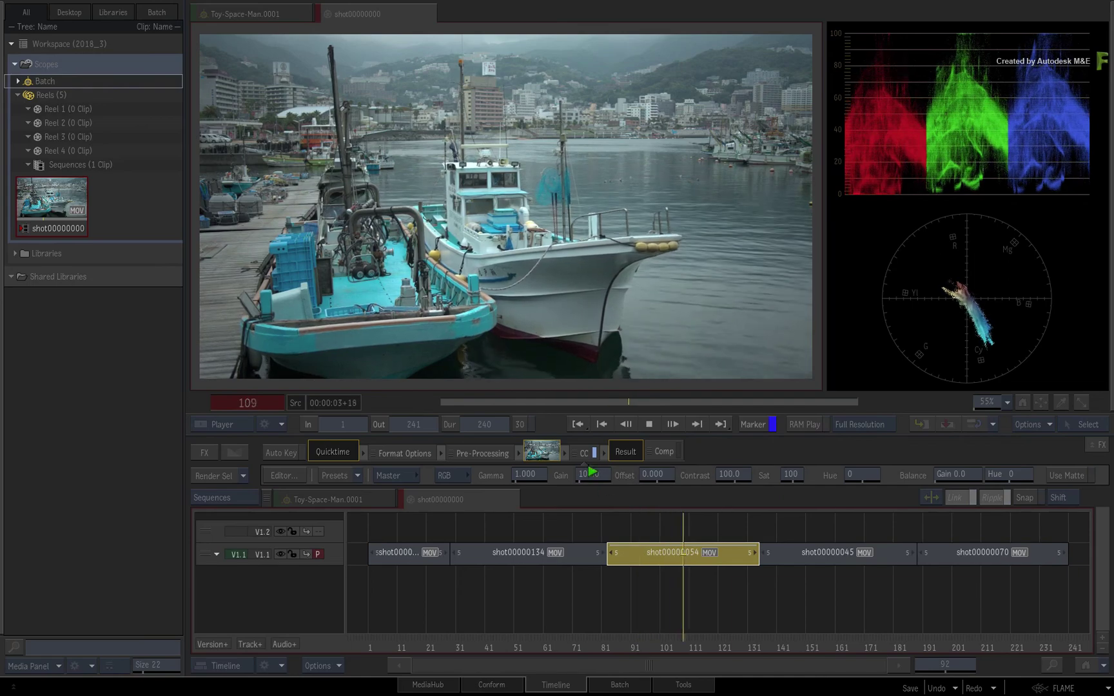
{"action": "mouse_move", "coordinate": [592, 475]}
{"action": "left_mouse_down"}
{"action": "mouse_move", "coordinate": [603, 473]}
{"action": "mouse_move", "coordinate": [592, 474]}
{"action": "left_mouse_up"}
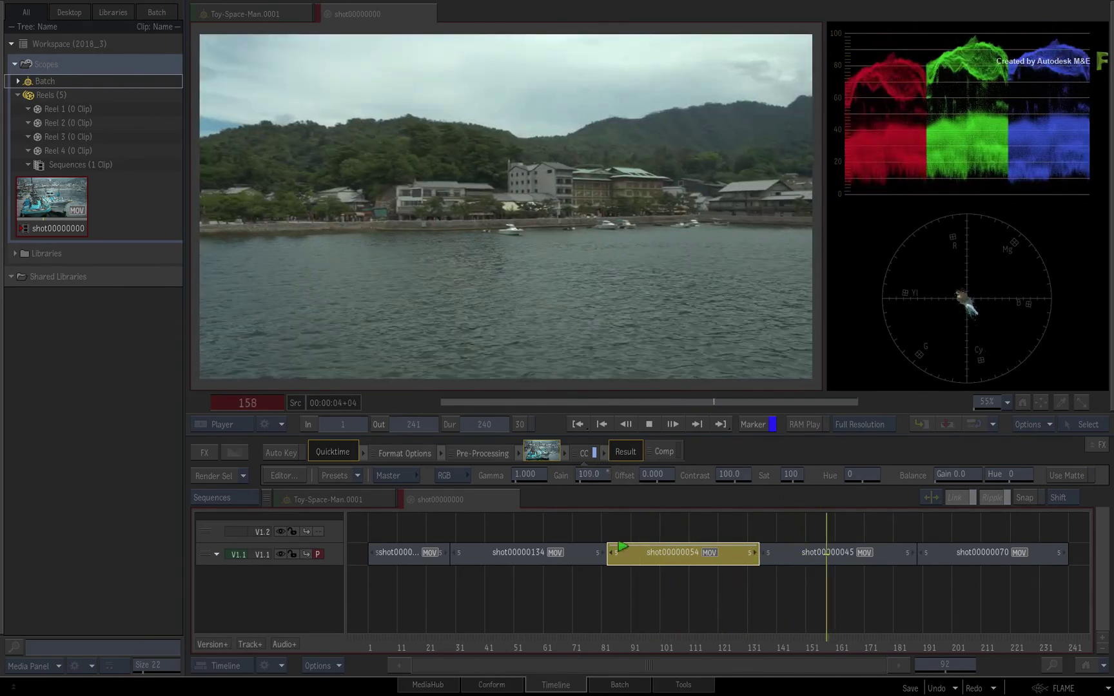
{"action": "key", "text": "space"}
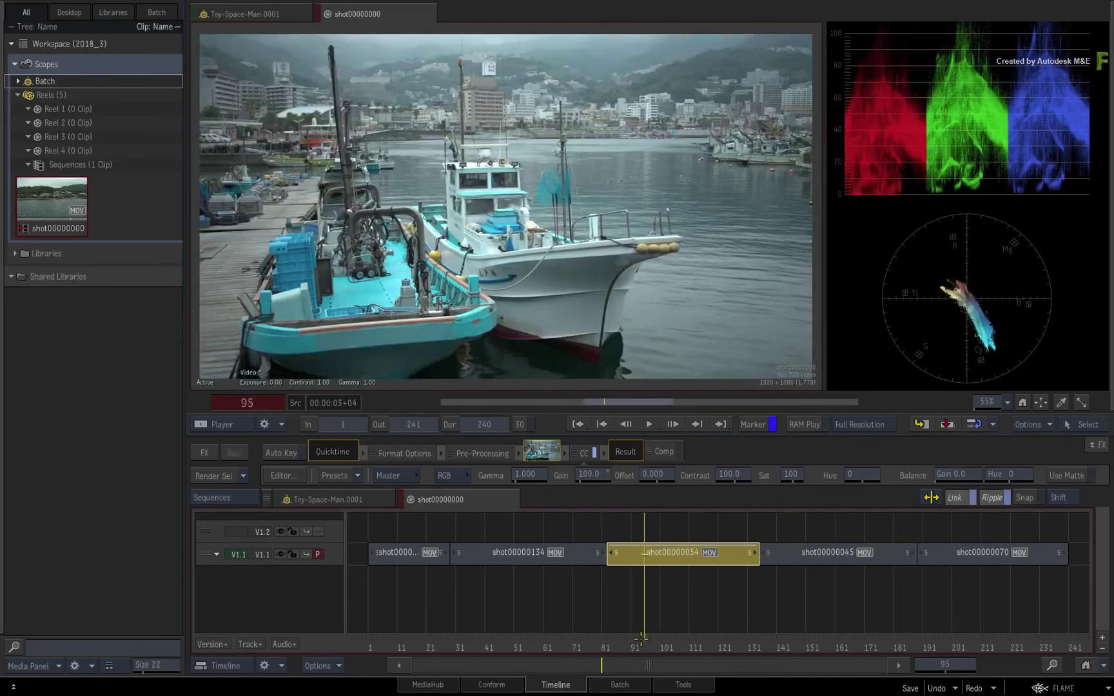
{"action": "left_click_drag", "start_coordinate": [597, 475], "coordinate": [538, 508]}
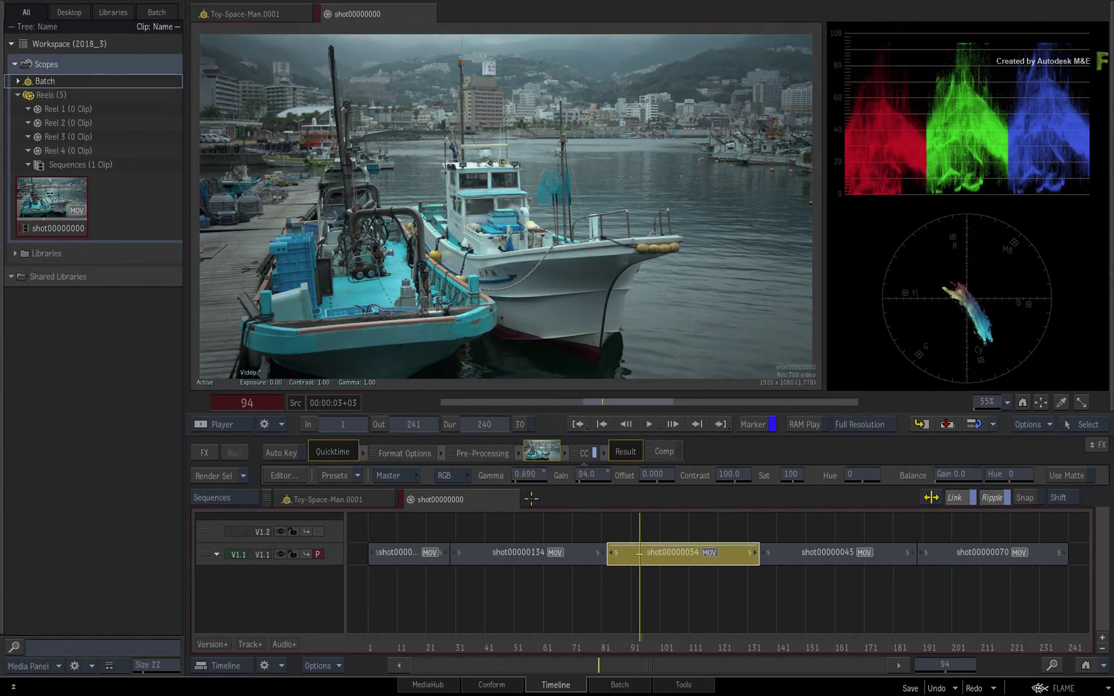